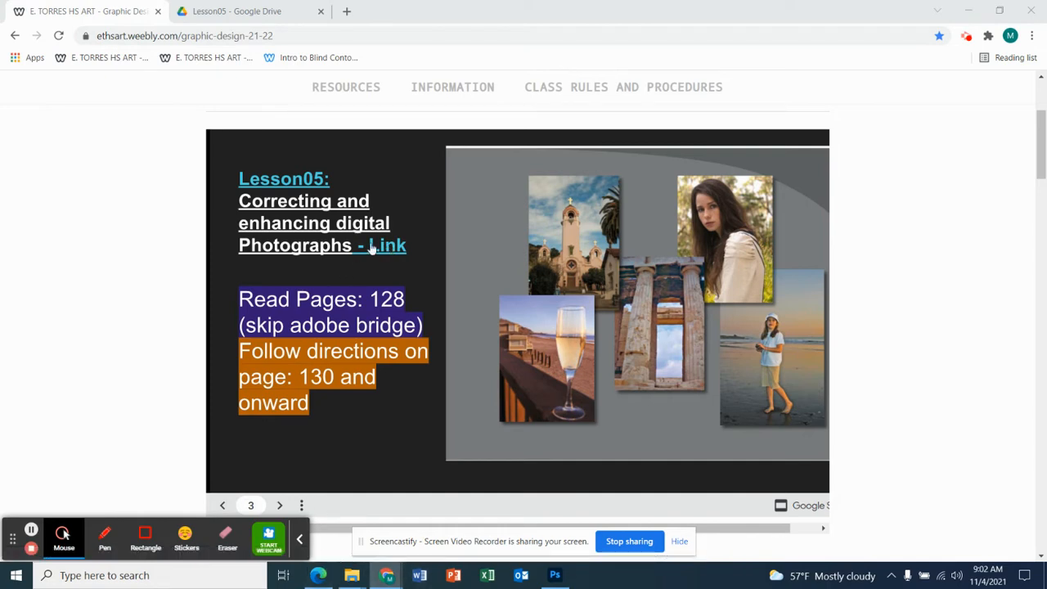
Step: Switch to the Photoshop CS6 textbook PDF and read the Adjusting levels instructions on page 141
{"action": "left_click", "coordinate": [318, 576]}
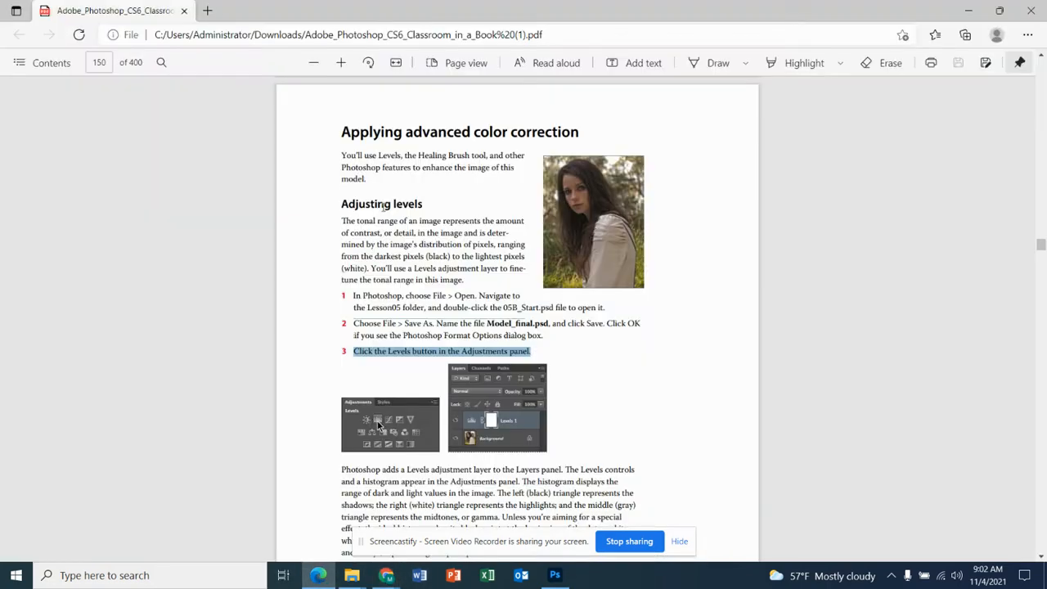
{"action": "scroll", "coordinate": [411, 174], "scroll_direction": "down", "scroll_amount": 3}
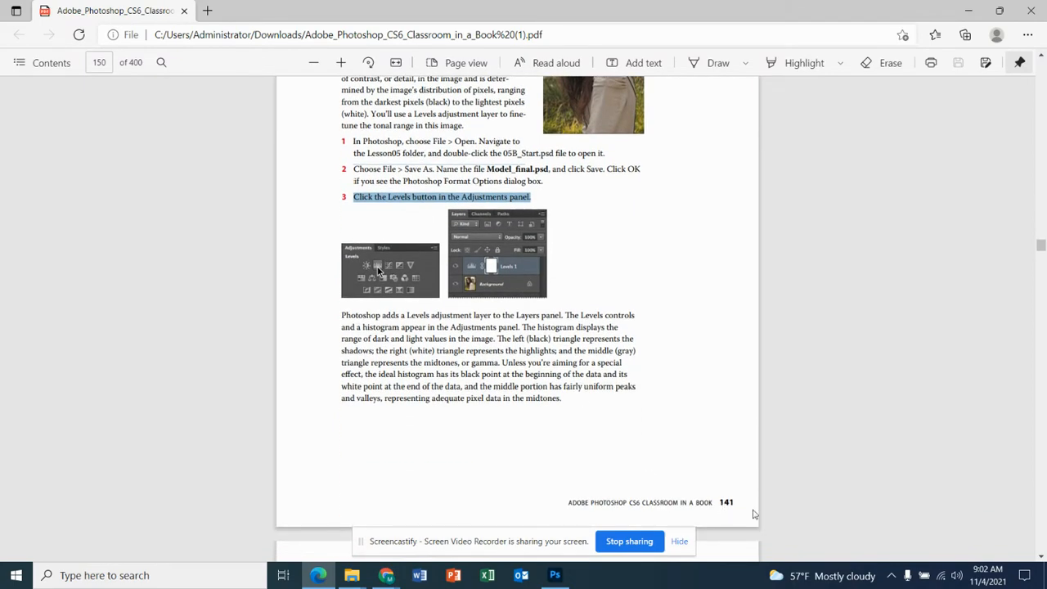
{"action": "scroll", "coordinate": [624, 444], "scroll_direction": "up", "scroll_amount": 3}
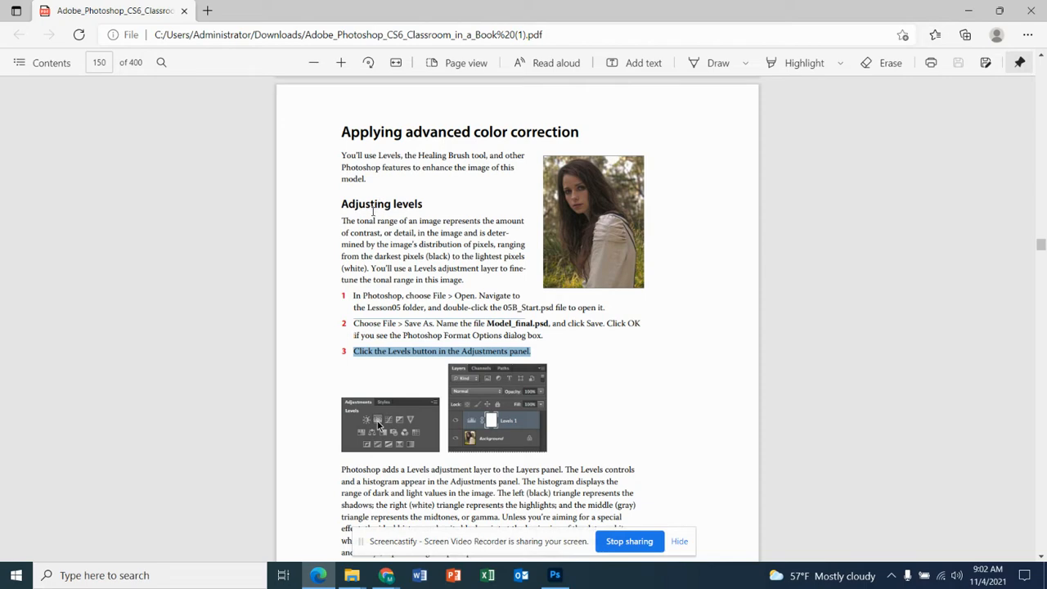
Step: Return to the class website and open the project files link from slide 5 of the Lesson05 presentation
{"action": "left_click", "coordinate": [317, 575]}
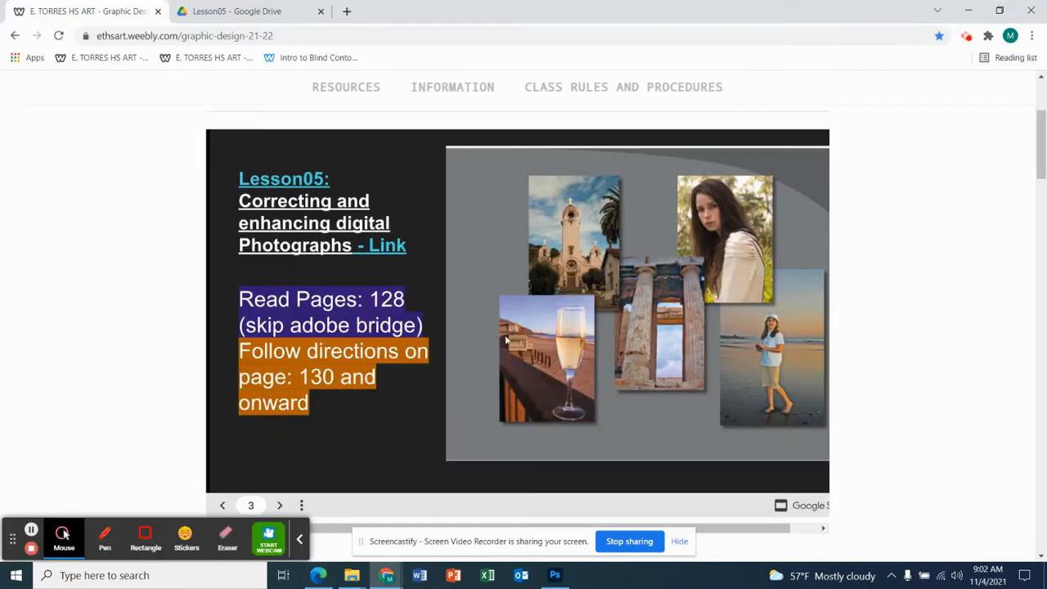
{"action": "left_click", "coordinate": [376, 346]}
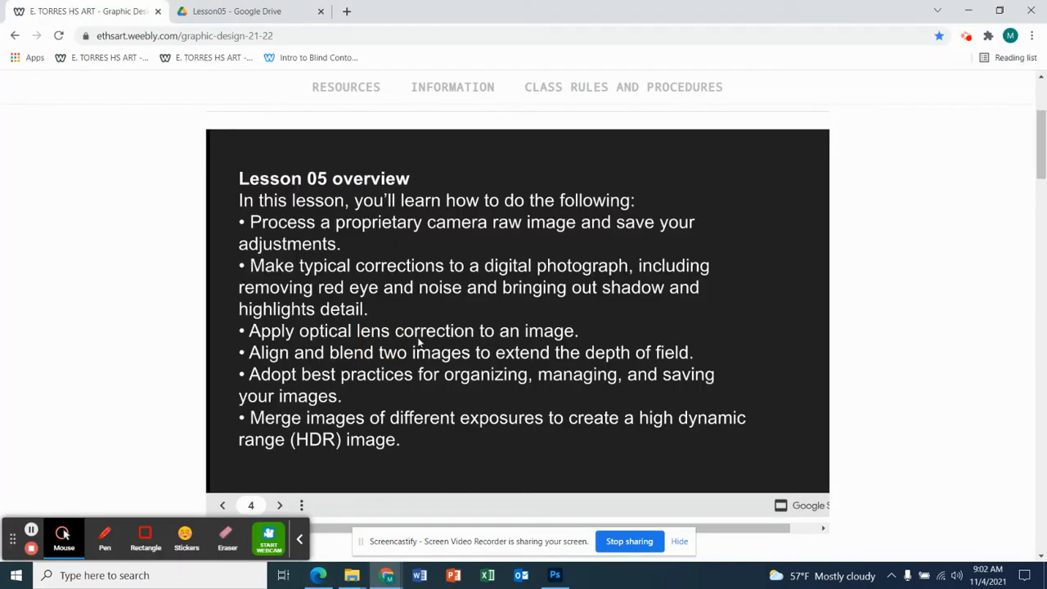
{"action": "left_click", "coordinate": [405, 342]}
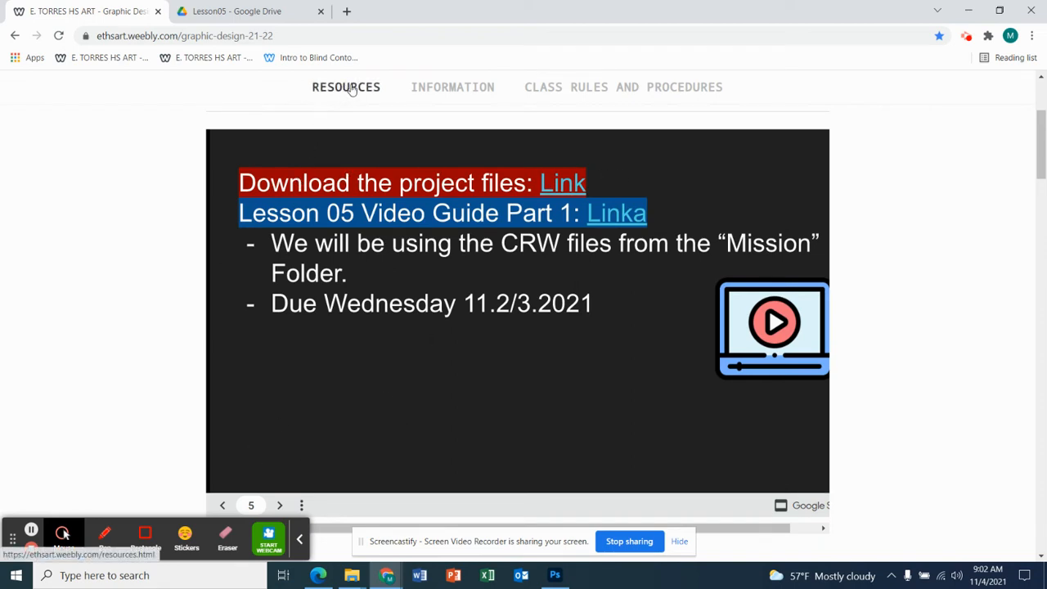
{"action": "left_click", "coordinate": [558, 186]}
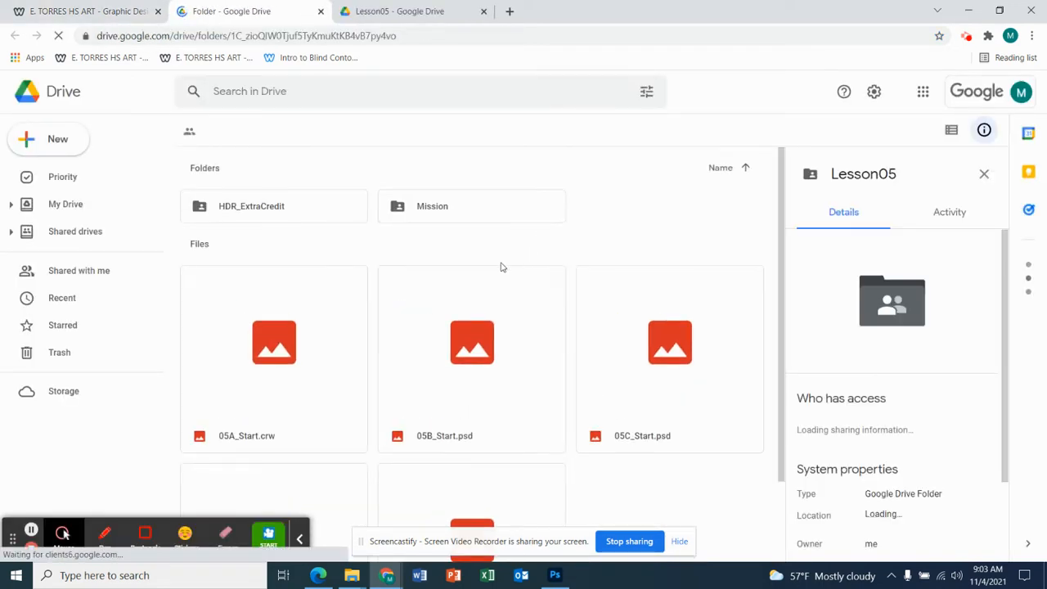
Step: Download 05B_Start.psd from the Lesson05 Drive folder
{"action": "scroll", "coordinate": [503, 267], "scroll_direction": "down", "scroll_amount": 1}
{"action": "left_click", "coordinate": [424, 376]}
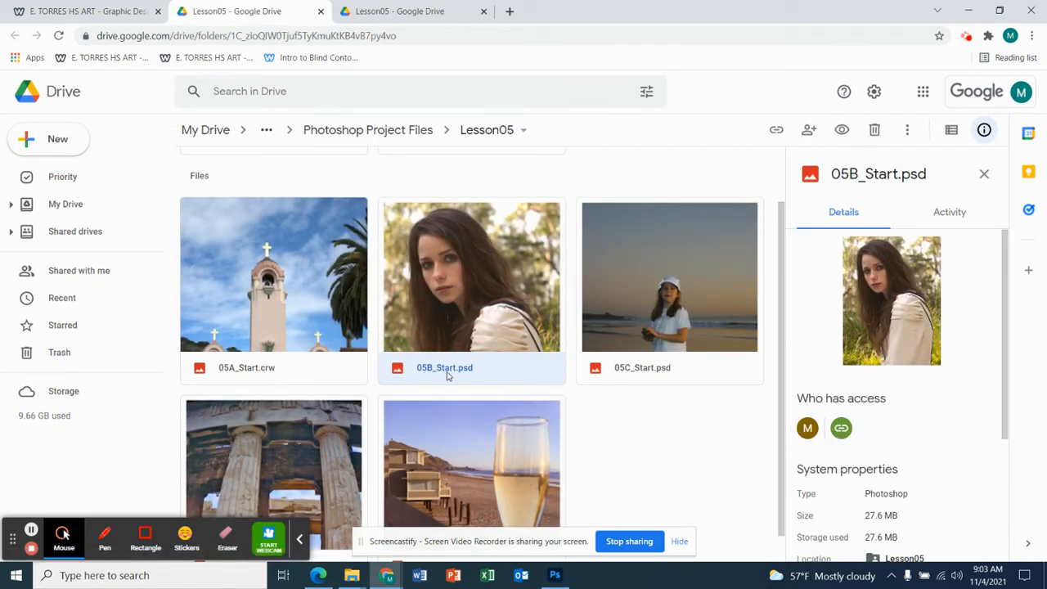
{"action": "right_click", "coordinate": [428, 272]}
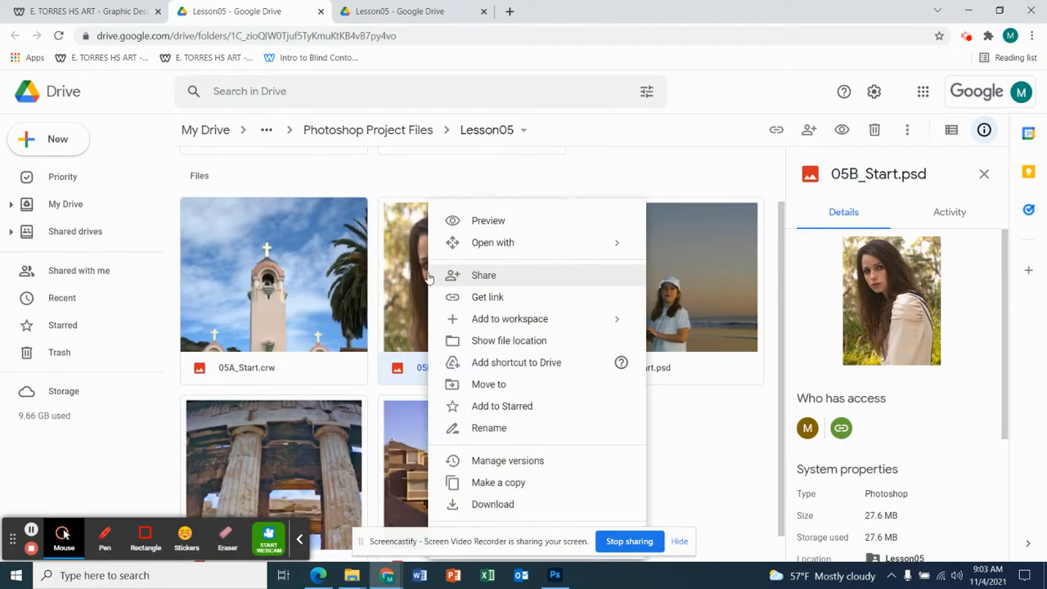
{"action": "left_click", "coordinate": [493, 505]}
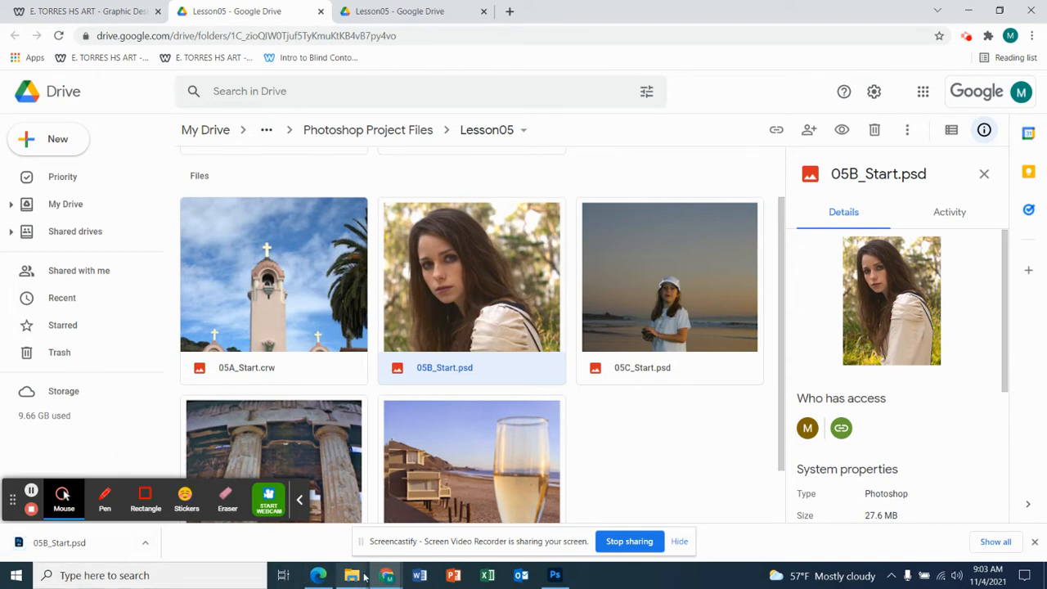
Step: Move 05B_Start.psd from Downloads to the "first name + last name P2" folder in Documents and open it in Photoshop
{"action": "mouse_move", "coordinate": [352, 575]}
{"action": "left_click", "coordinate": [397, 545]}
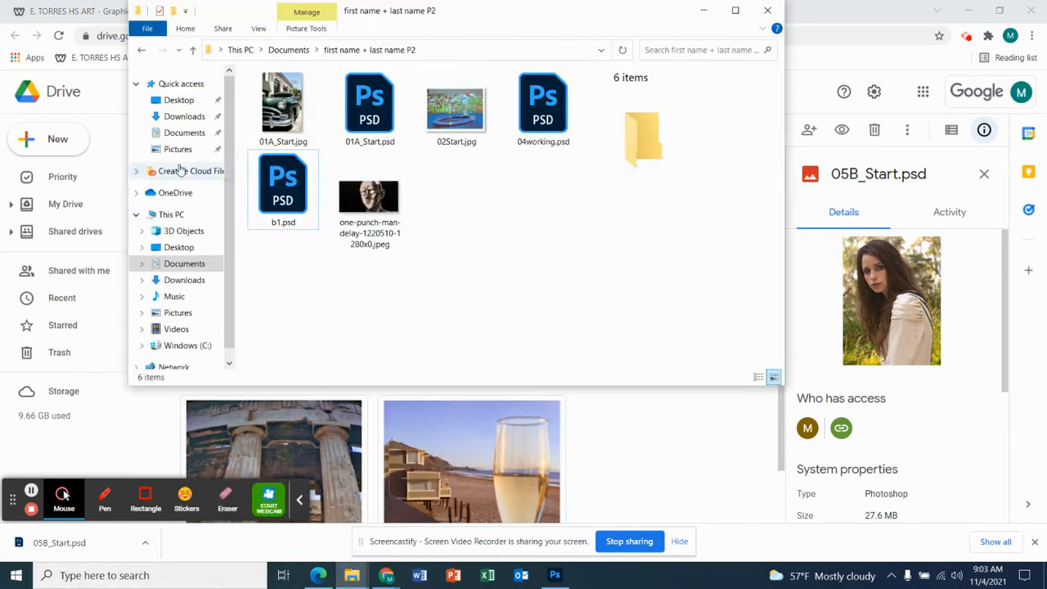
{"action": "left_click", "coordinate": [181, 117]}
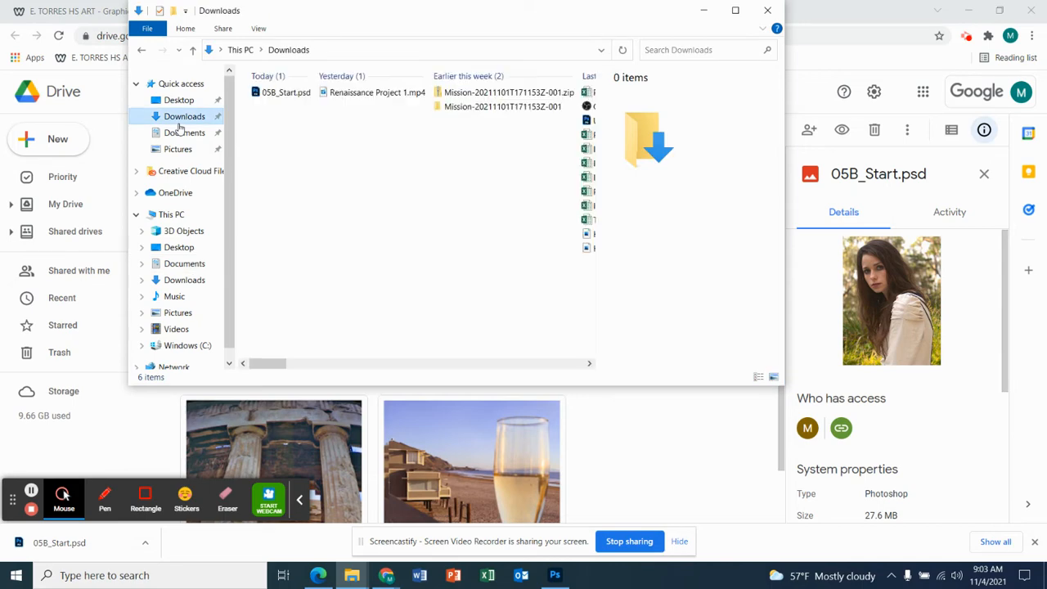
{"action": "left_click", "coordinate": [283, 94]}
{"action": "right_click", "coordinate": [279, 100]}
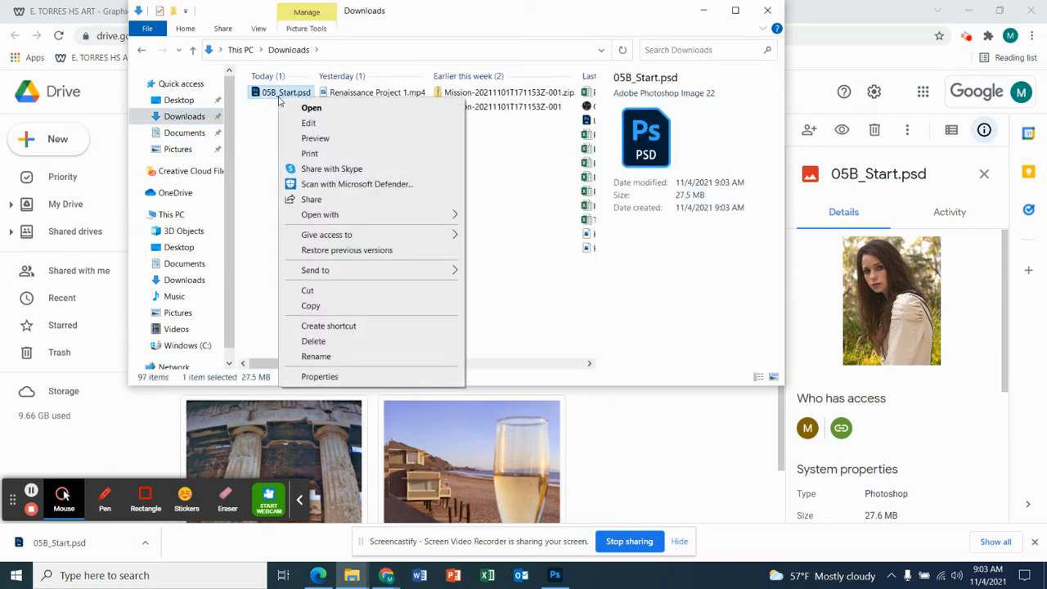
{"action": "left_click", "coordinate": [305, 292]}
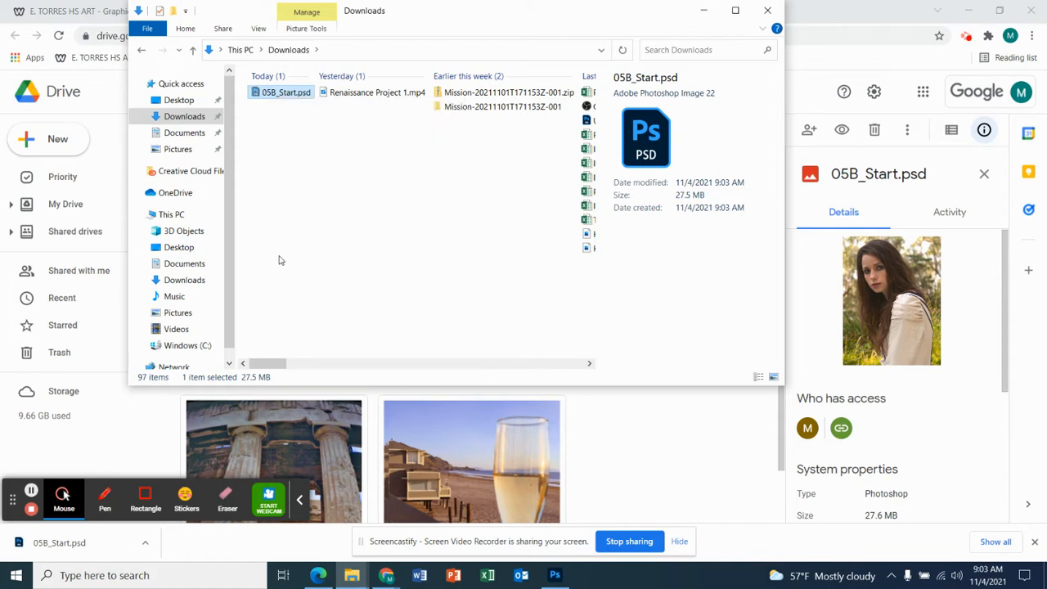
{"action": "left_click", "coordinate": [176, 264]}
{"action": "left_click", "coordinate": [363, 140]}
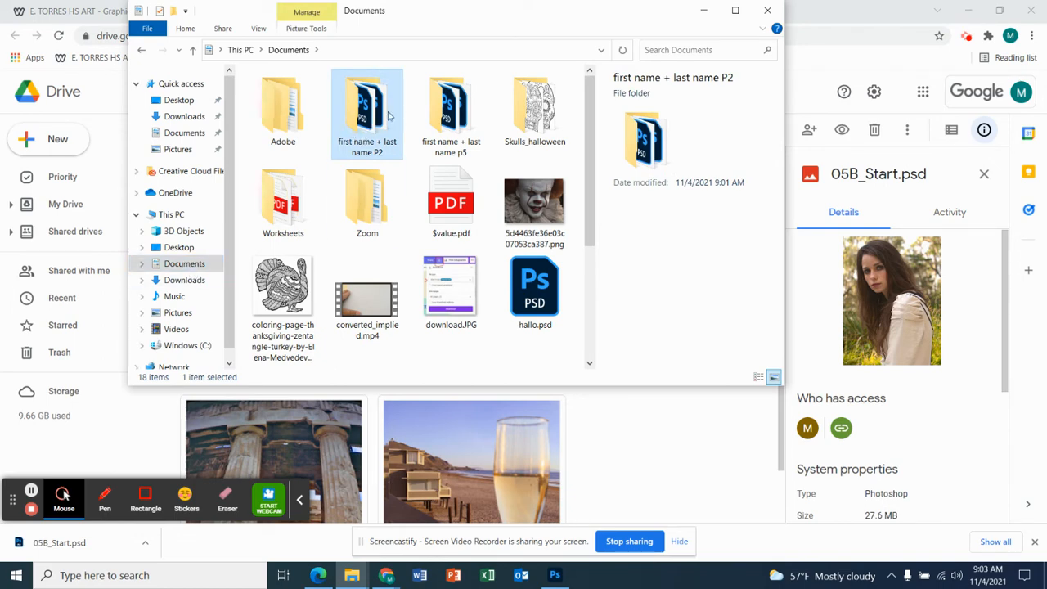
{"action": "double_click", "coordinate": [363, 108]}
{"action": "right_click", "coordinate": [459, 246]}
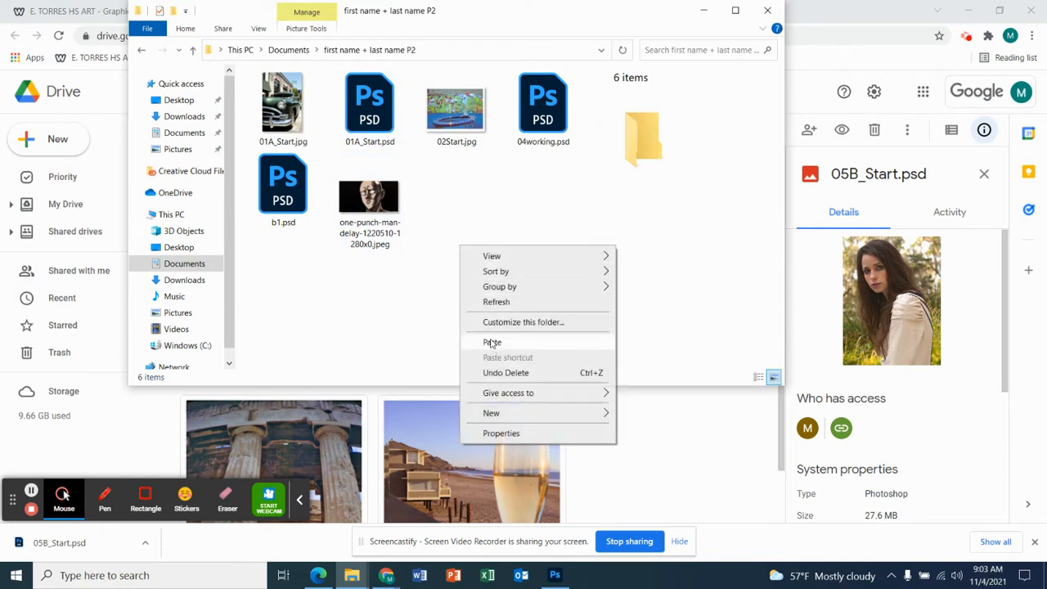
{"action": "left_click", "coordinate": [492, 343]}
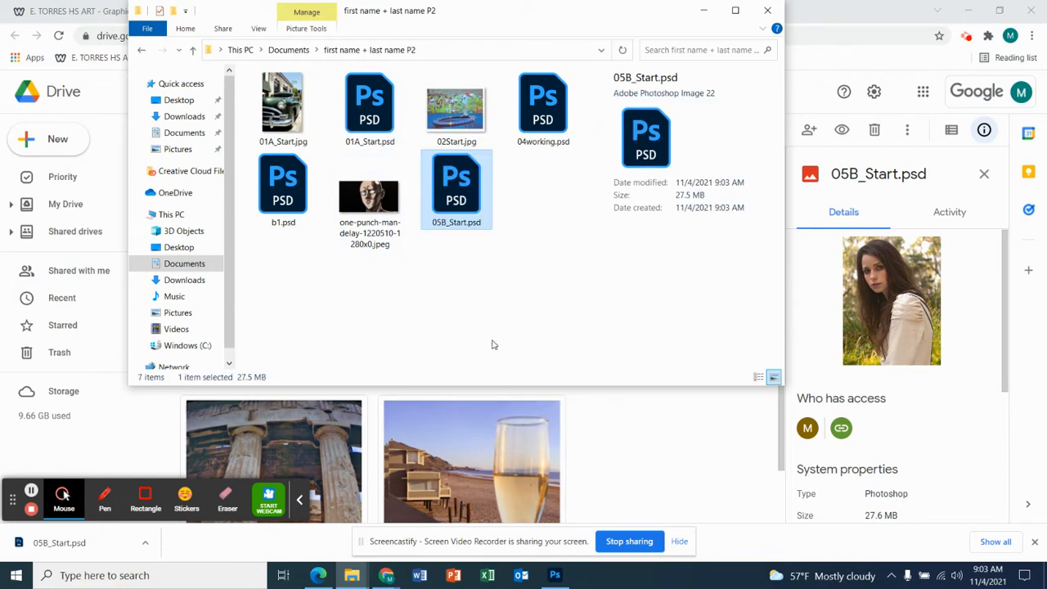
{"action": "double_click", "coordinate": [457, 201]}
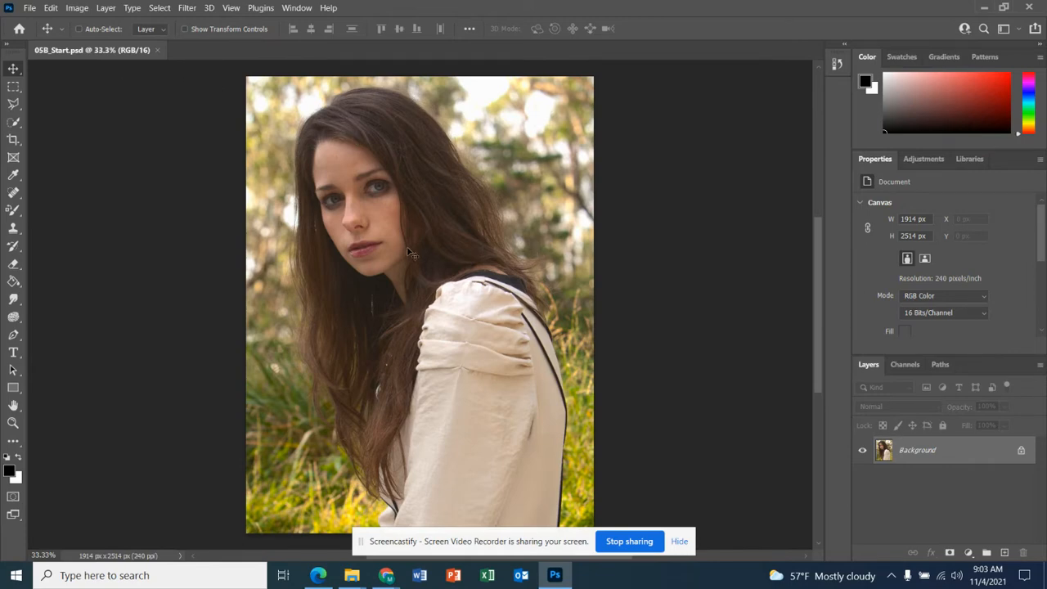
Step: Switch back to the textbook PDF and check the numbered steps for adding a Levels adjustment
{"action": "mouse_move", "coordinate": [326, 578]}
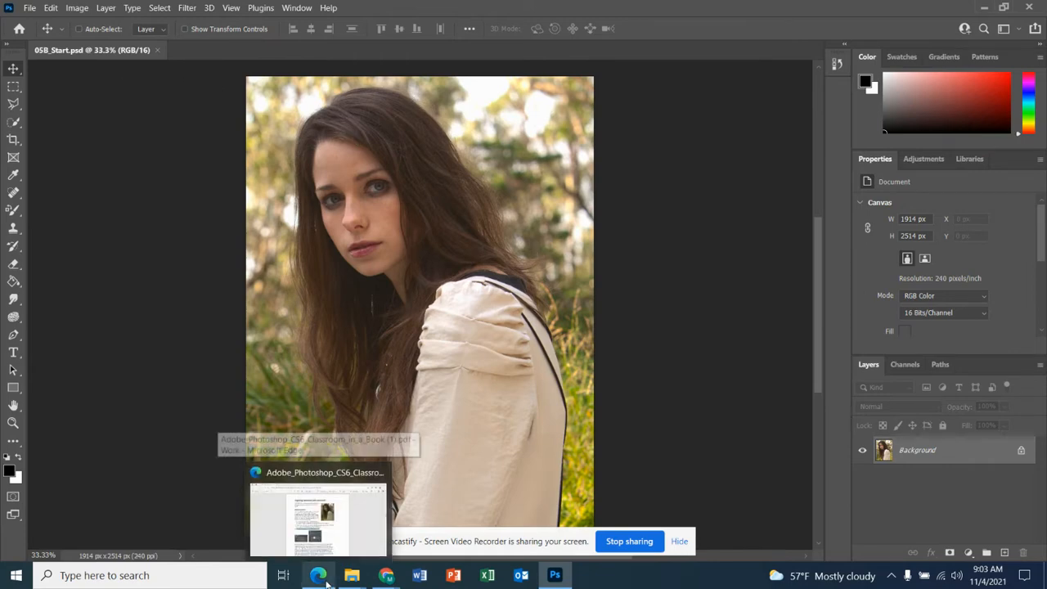
{"action": "left_click", "coordinate": [324, 578]}
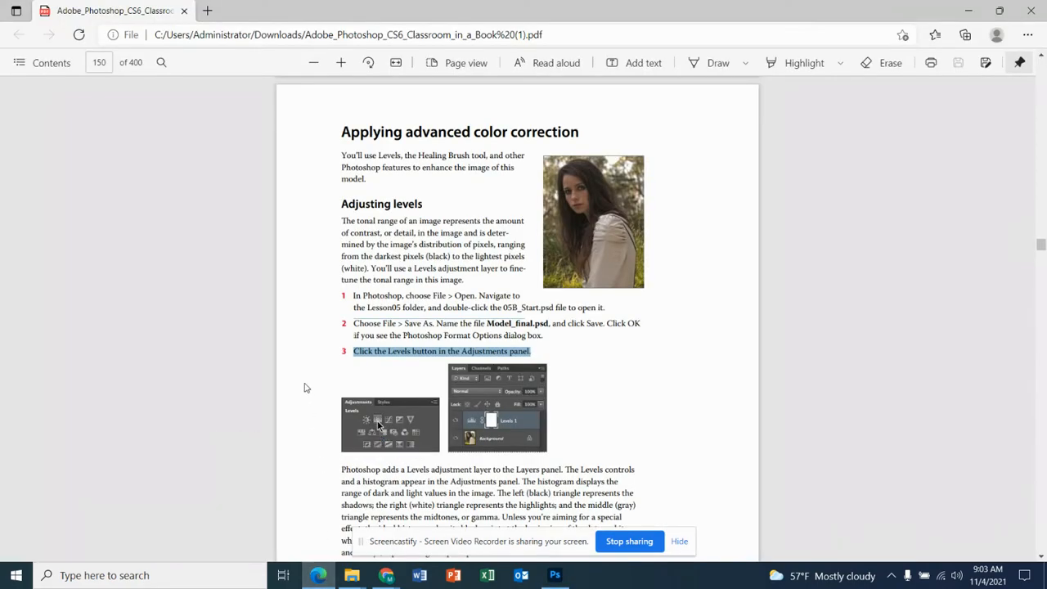
{"action": "scroll", "coordinate": [303, 388], "scroll_direction": "down", "scroll_amount": 3}
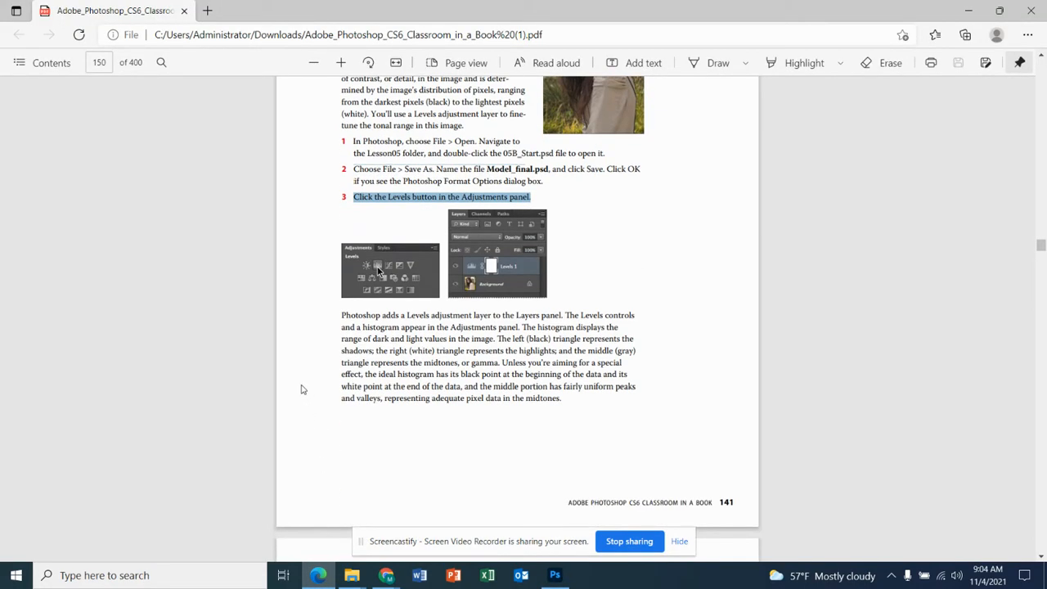
{"action": "scroll", "coordinate": [353, 204], "scroll_direction": "up", "scroll_amount": 2}
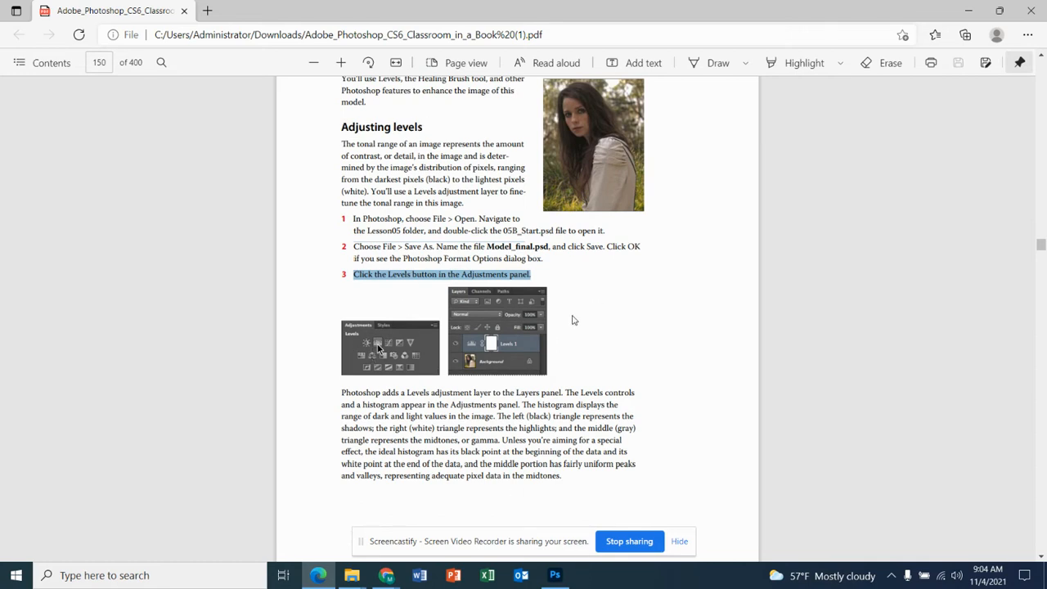
{"action": "left_click", "coordinate": [555, 575]}
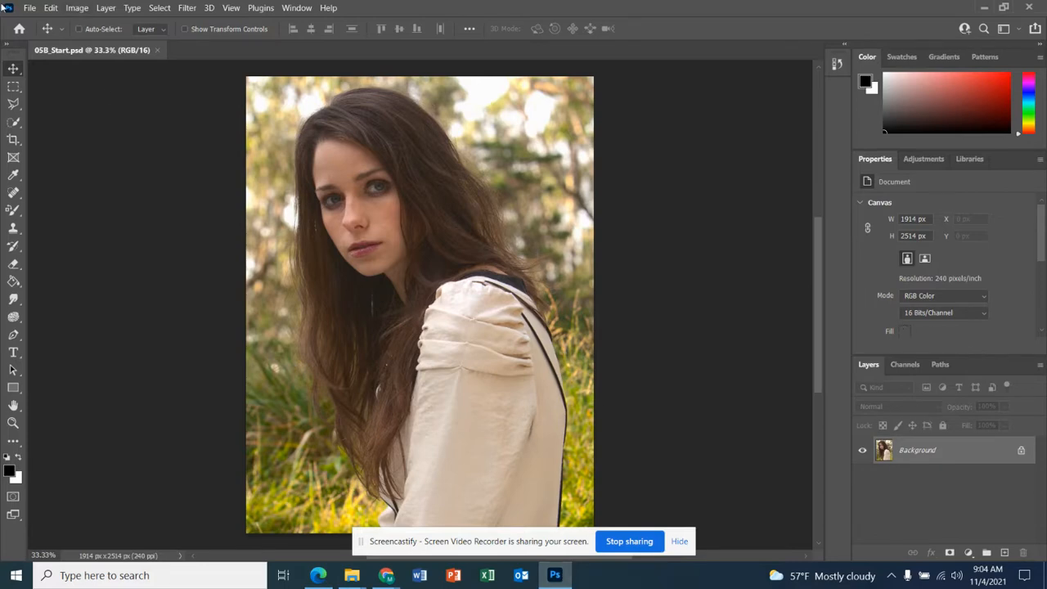
{"action": "left_click", "coordinate": [77, 8]}
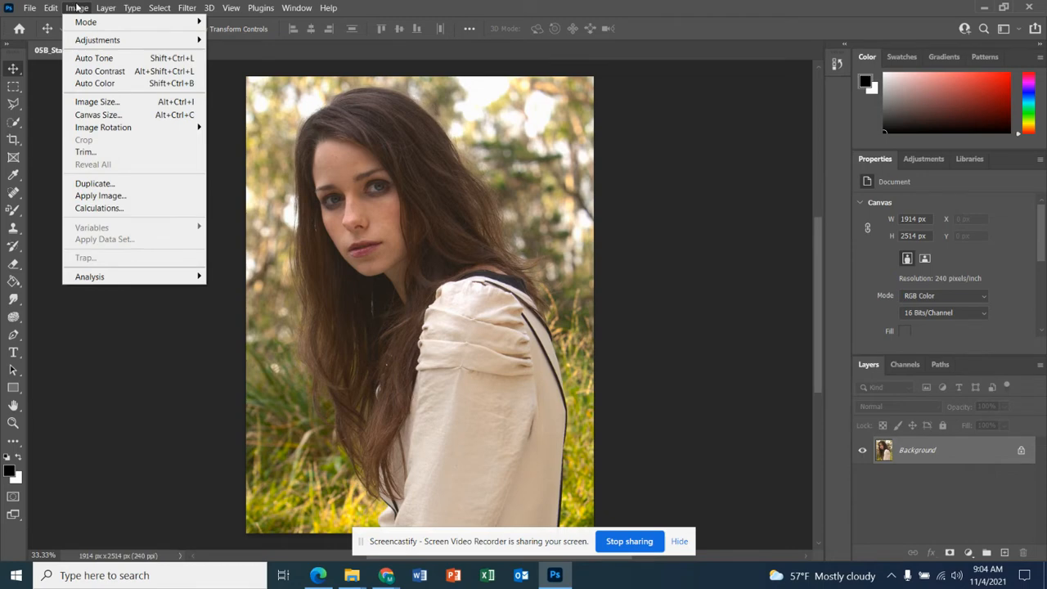
{"action": "mouse_move", "coordinate": [103, 41]}
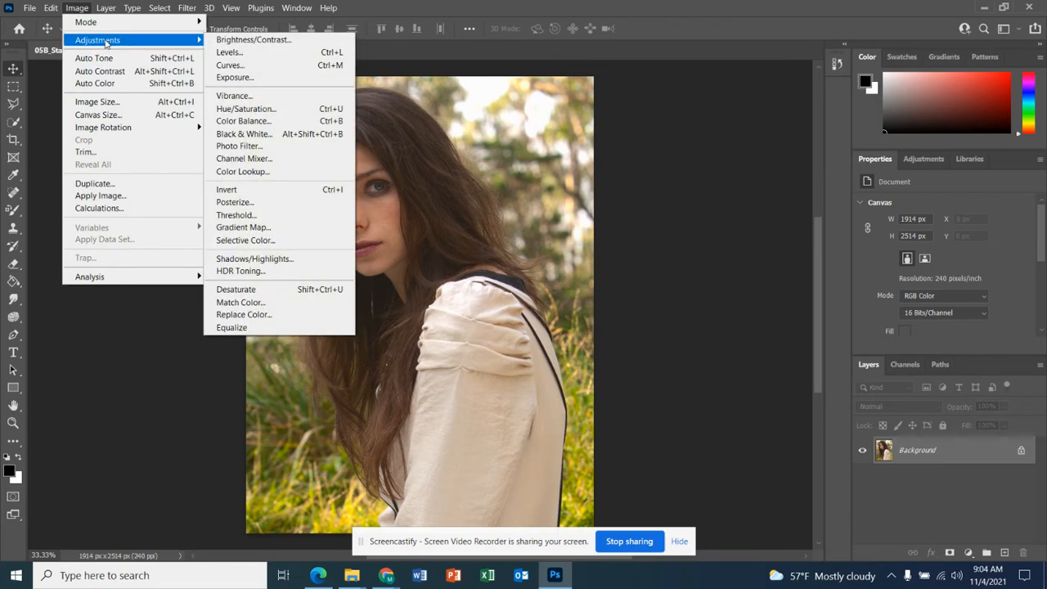
{"action": "left_click", "coordinate": [237, 54]}
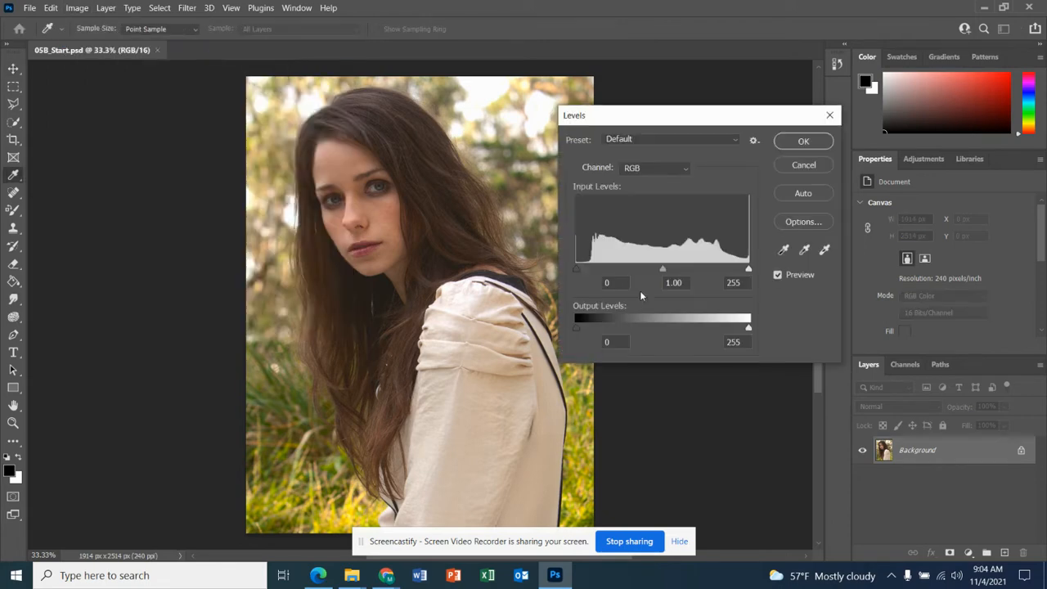
{"action": "left_click_drag", "start_coordinate": [581, 270], "coordinate": [630, 267]}
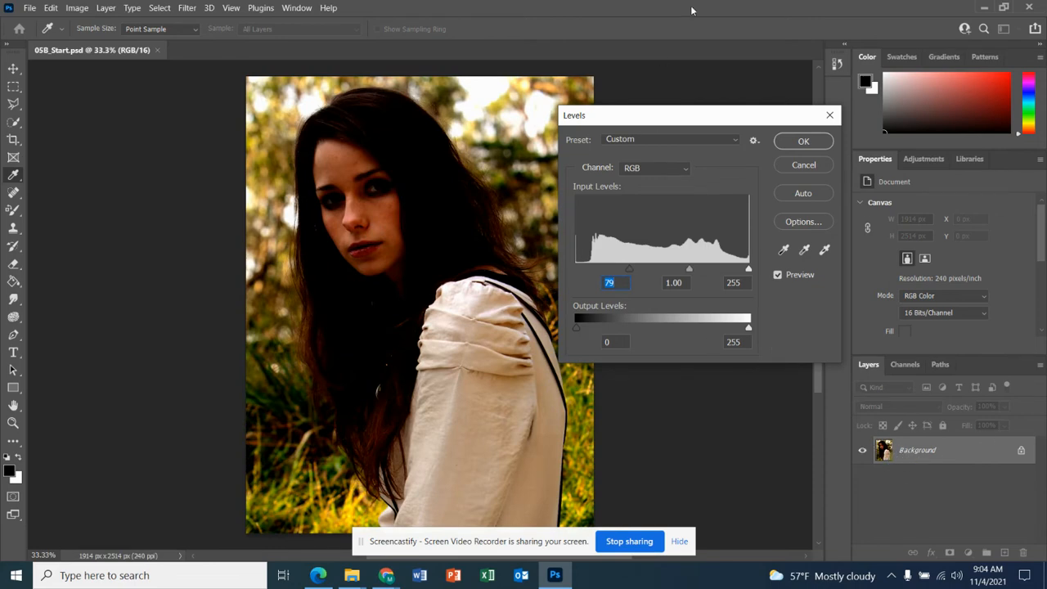
{"action": "left_click", "coordinate": [791, 168]}
{"action": "left_click", "coordinate": [788, 167]}
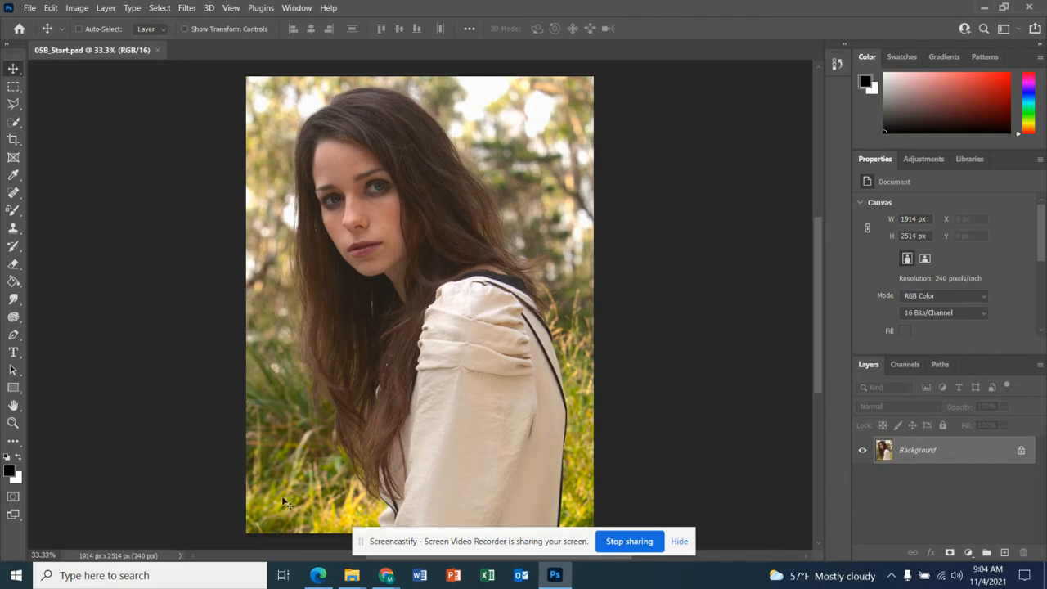
Step: Check the textbook's Levels adjustment layer description, and reset the Essentials workspace in Photoshop
{"action": "left_click", "coordinate": [318, 575]}
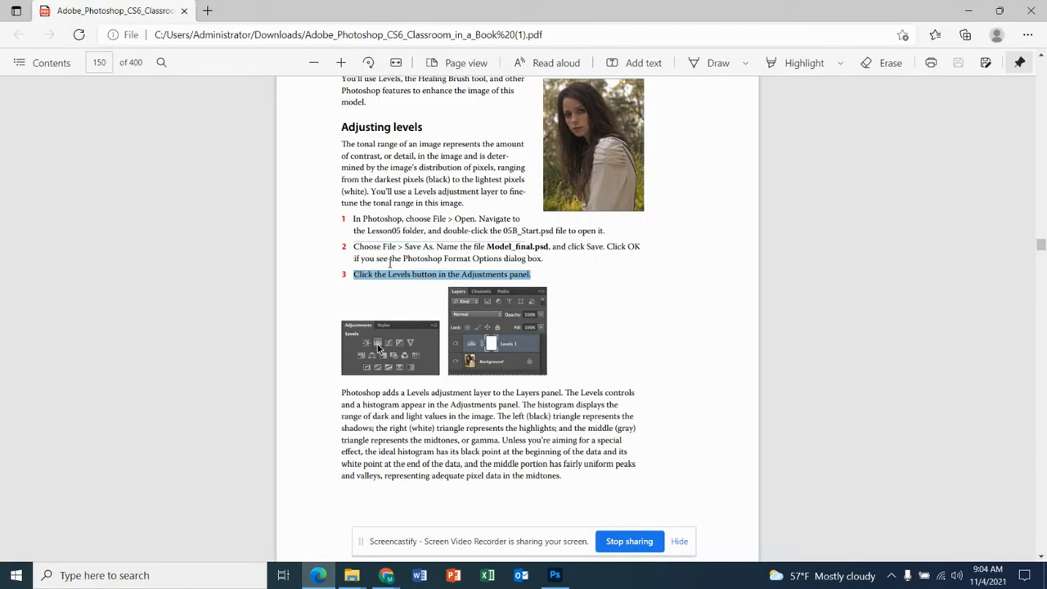
{"action": "scroll", "coordinate": [390, 263], "scroll_direction": "down", "scroll_amount": 2}
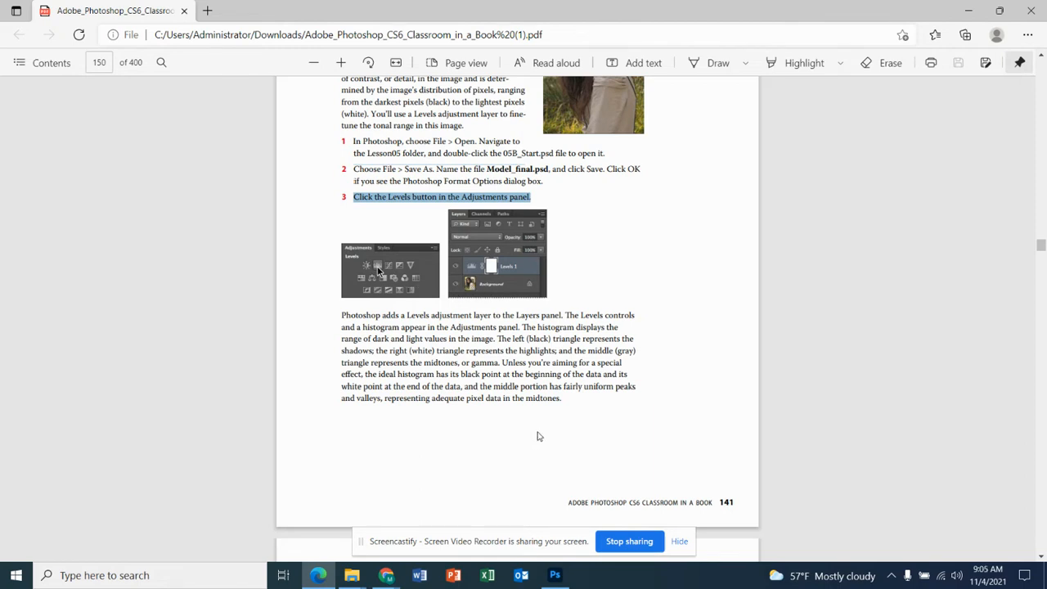
{"action": "left_click", "coordinate": [554, 575]}
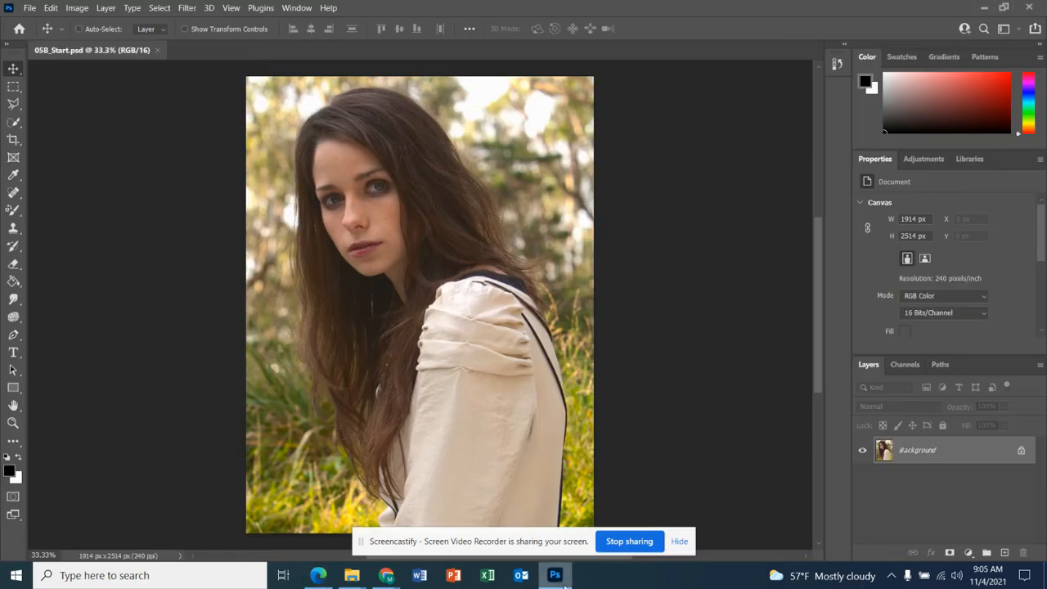
{"action": "left_click", "coordinate": [297, 7]}
{"action": "mouse_move", "coordinate": [331, 36]}
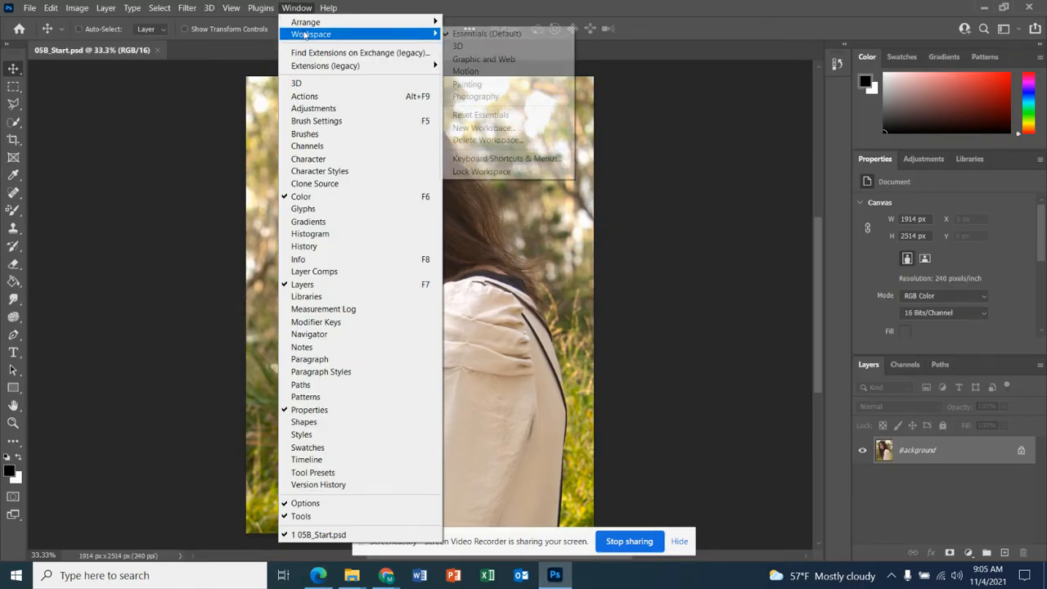
{"action": "left_click", "coordinate": [496, 120]}
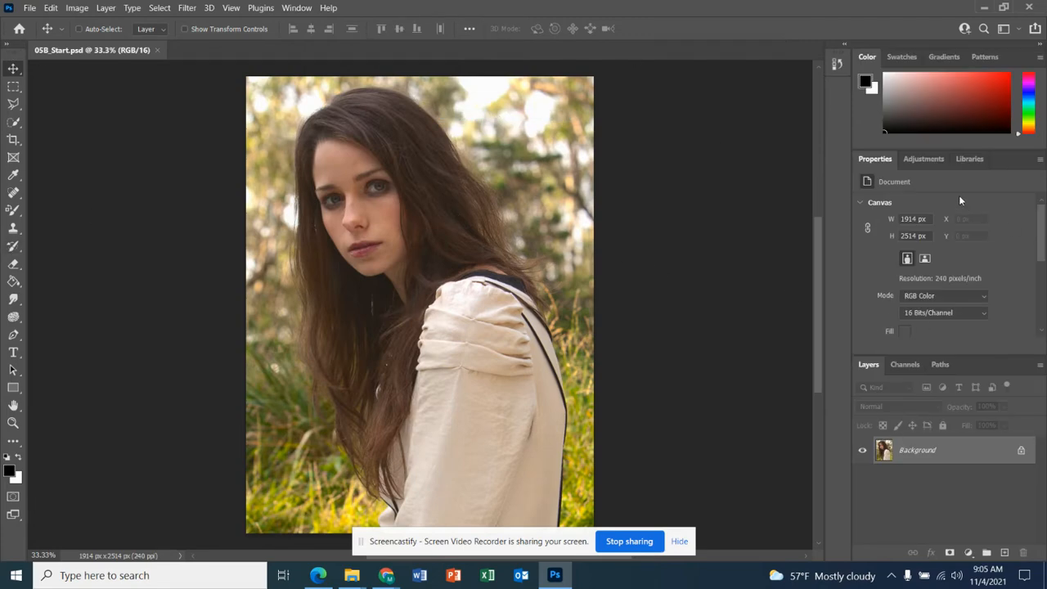
Step: Detach the Adjustments and Layers panels from the dock so they float beside the portrait
{"action": "left_click", "coordinate": [918, 160]}
{"action": "left_click_drag", "start_coordinate": [921, 158], "coordinate": [634, 97]}
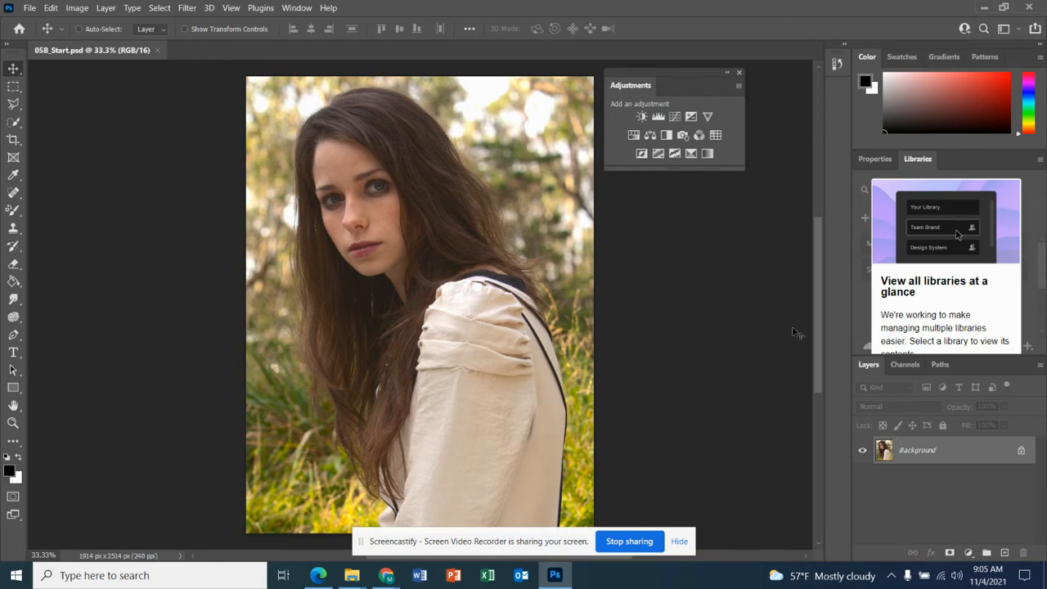
{"action": "left_click_drag", "start_coordinate": [869, 364], "coordinate": [699, 194]}
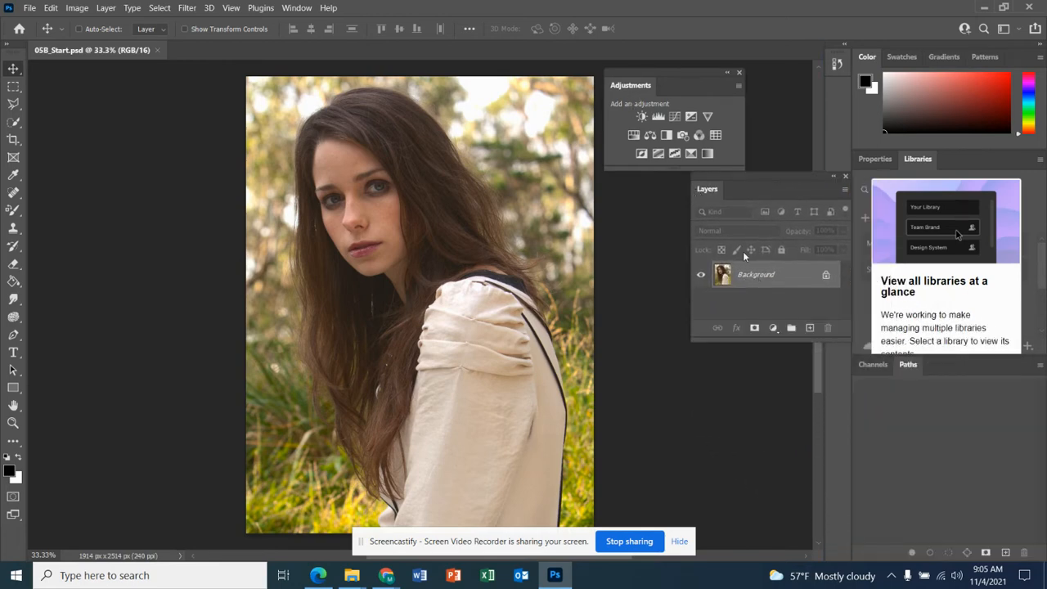
Step: Add a Levels adjustment layer above the portrait's Background and, following the textbook, calculate a more accurate histogram for it
{"action": "left_click", "coordinate": [658, 117]}
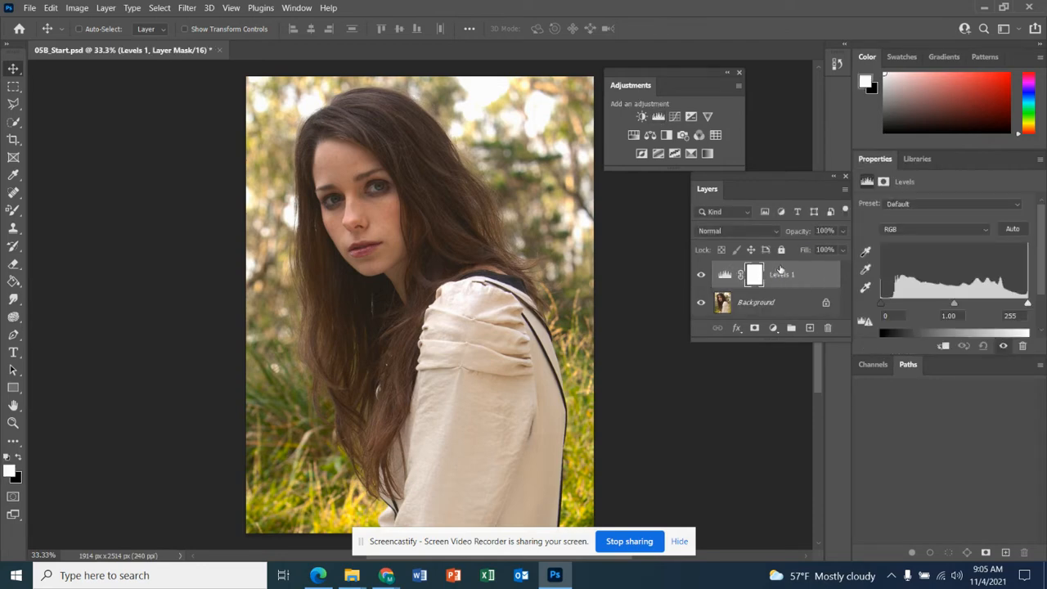
{"action": "left_click_drag", "start_coordinate": [756, 176], "coordinate": [746, 185]}
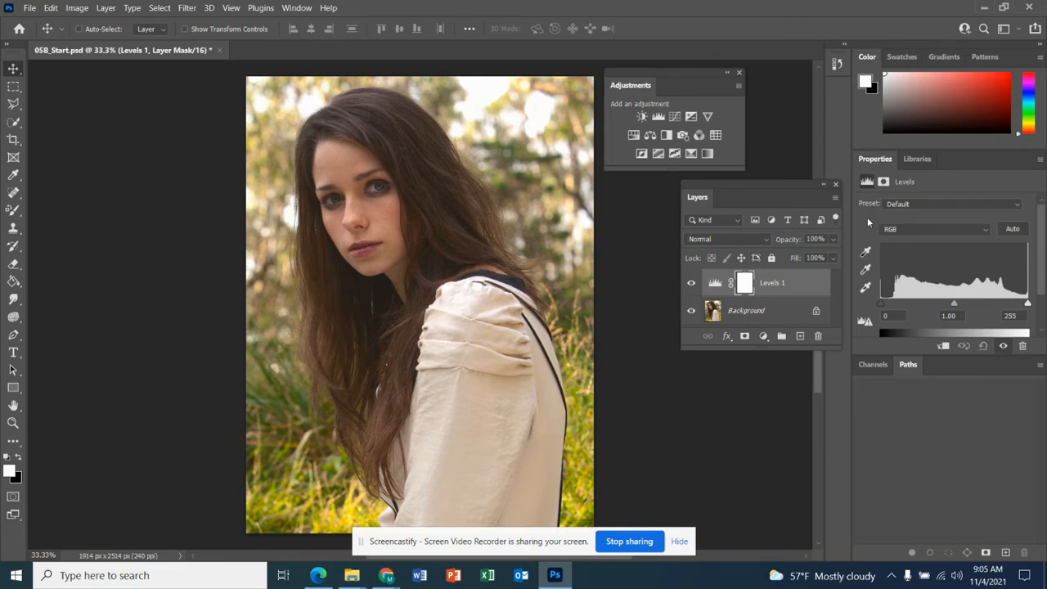
{"action": "left_click", "coordinate": [317, 575]}
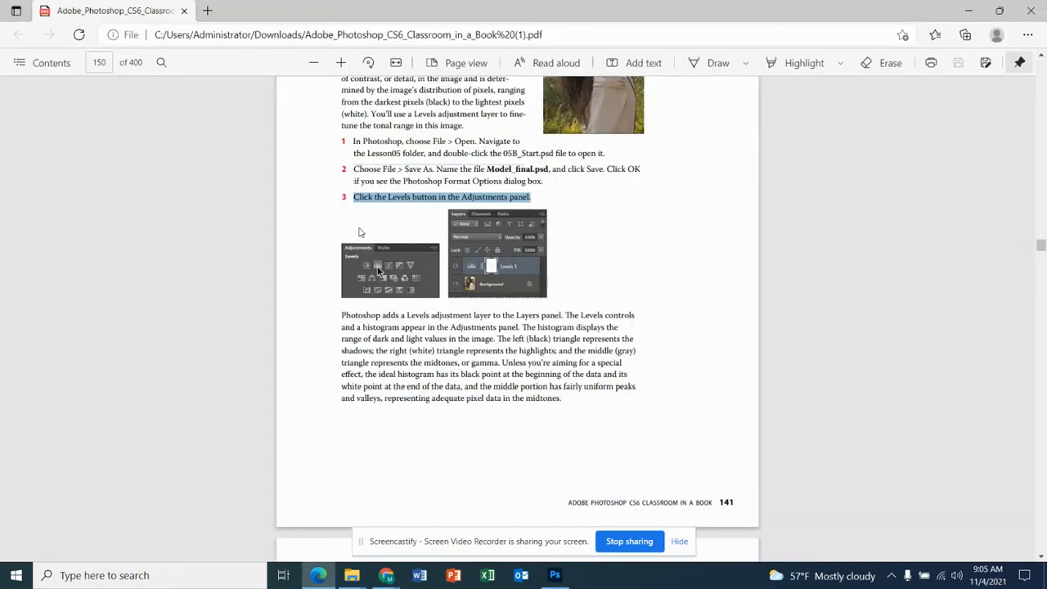
{"action": "scroll", "coordinate": [393, 268], "scroll_direction": "down", "scroll_amount": 6}
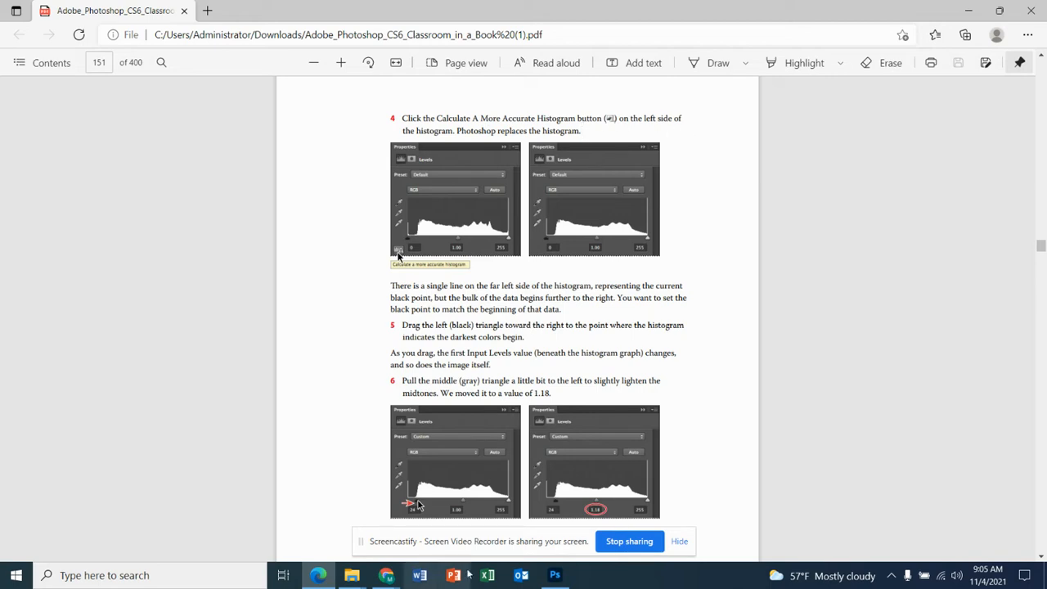
{"action": "left_click", "coordinate": [555, 575]}
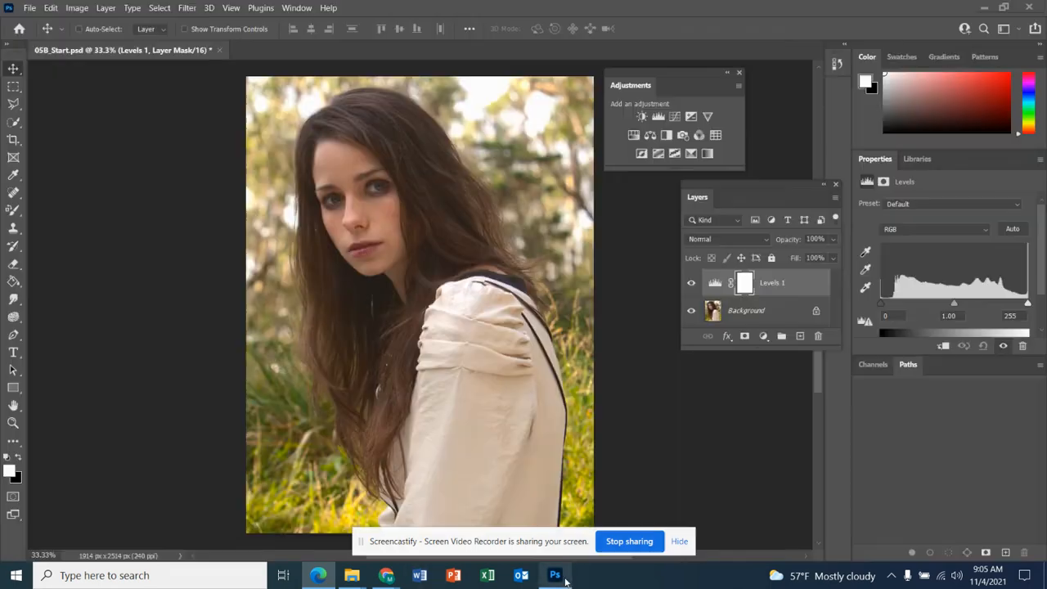
{"action": "left_click", "coordinate": [869, 324]}
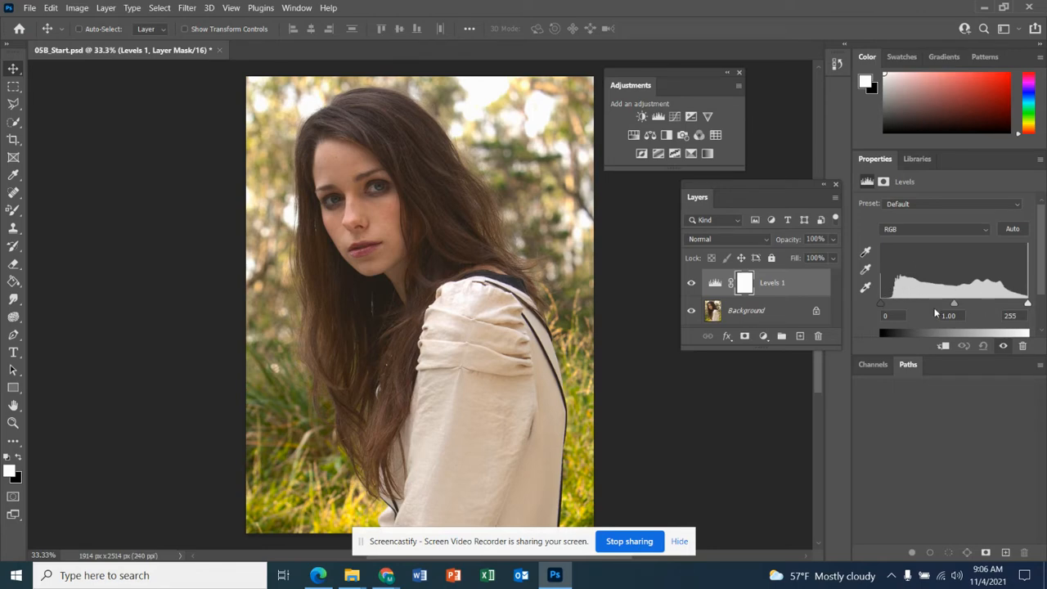
Step: Switch to the textbook PDF, check steps 5 and 6 on setting the black point and midtones, and return to Photoshop
{"action": "left_click", "coordinate": [317, 576]}
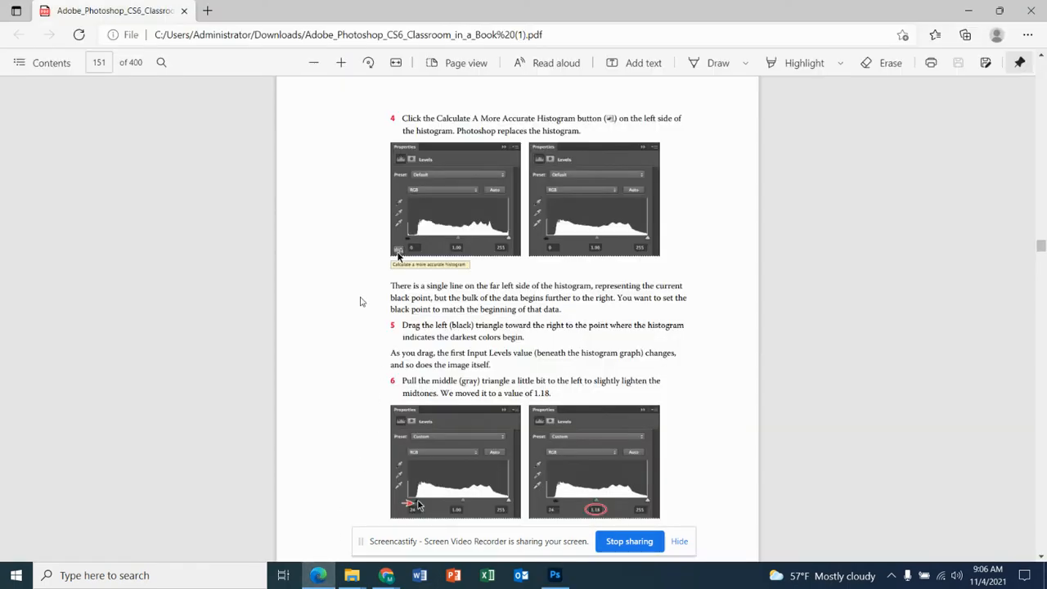
{"action": "scroll", "coordinate": [357, 307], "scroll_direction": "down", "scroll_amount": 2}
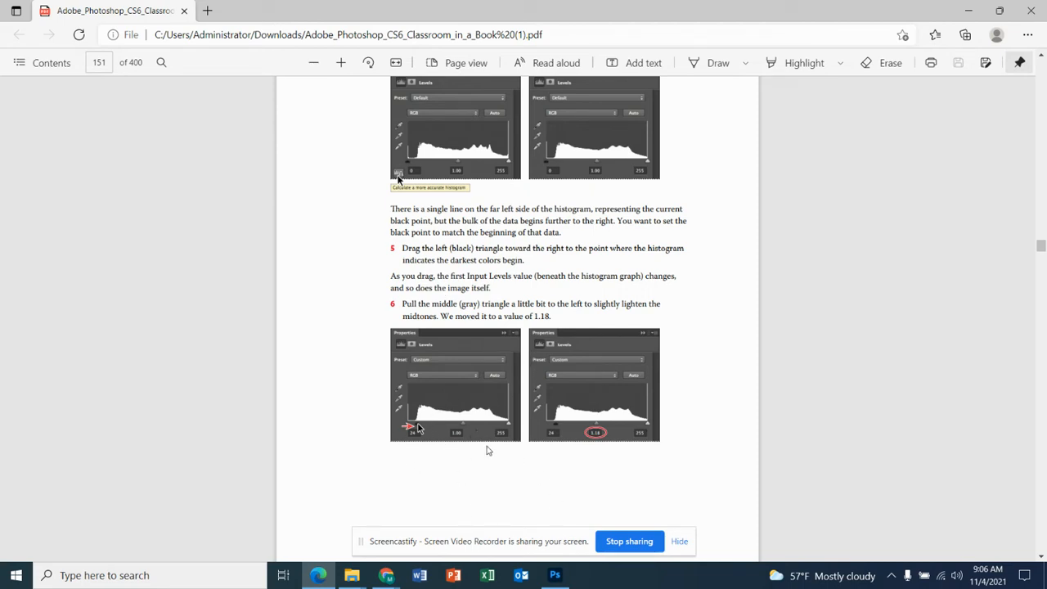
{"action": "left_click", "coordinate": [555, 575]}
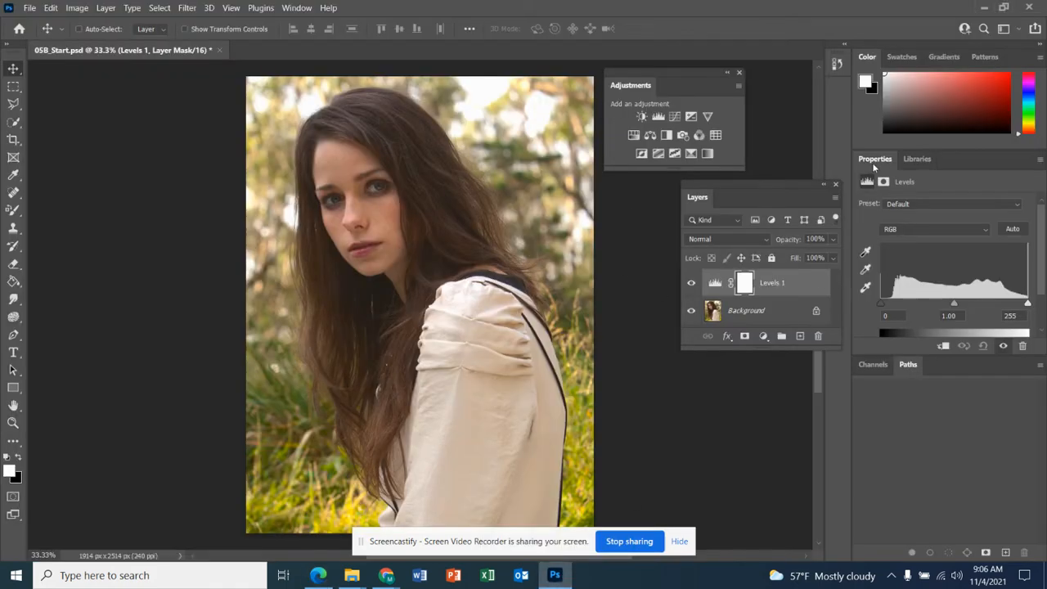
Step: Float the Properties panel beneath the Adjustments panel and dock the Layers panel with Channels and Paths
{"action": "left_click_drag", "start_coordinate": [874, 158], "coordinate": [615, 245]}
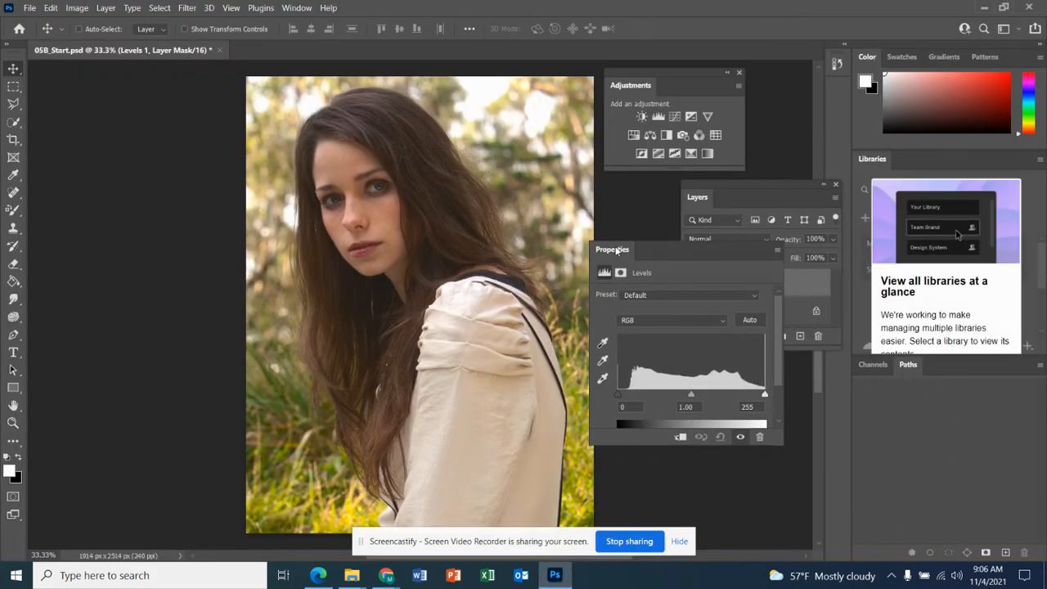
{"action": "left_click_drag", "start_coordinate": [703, 203], "coordinate": [874, 369]}
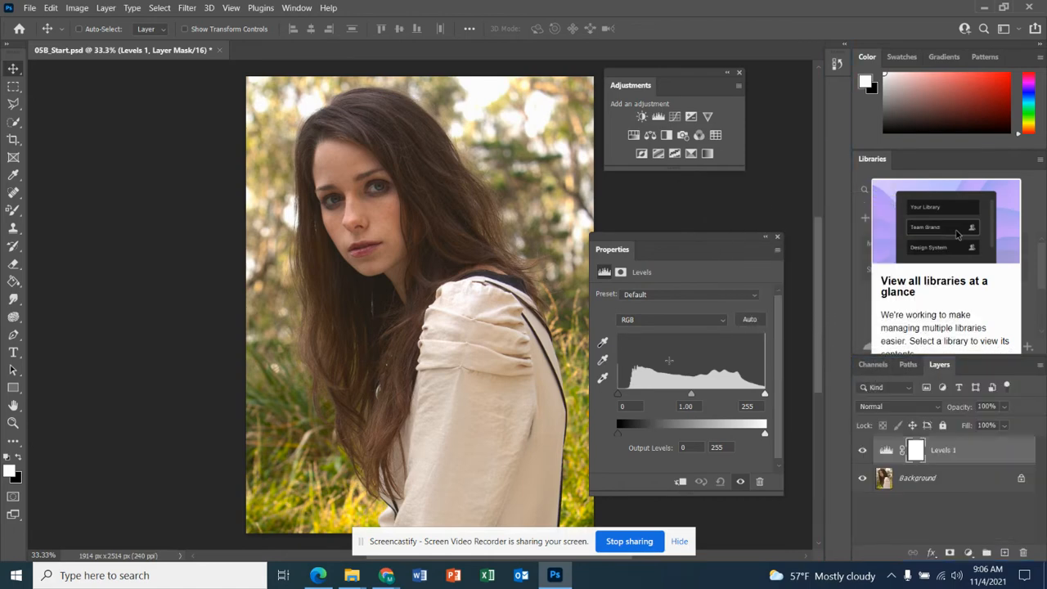
{"action": "left_click_drag", "start_coordinate": [611, 253], "coordinate": [620, 206]}
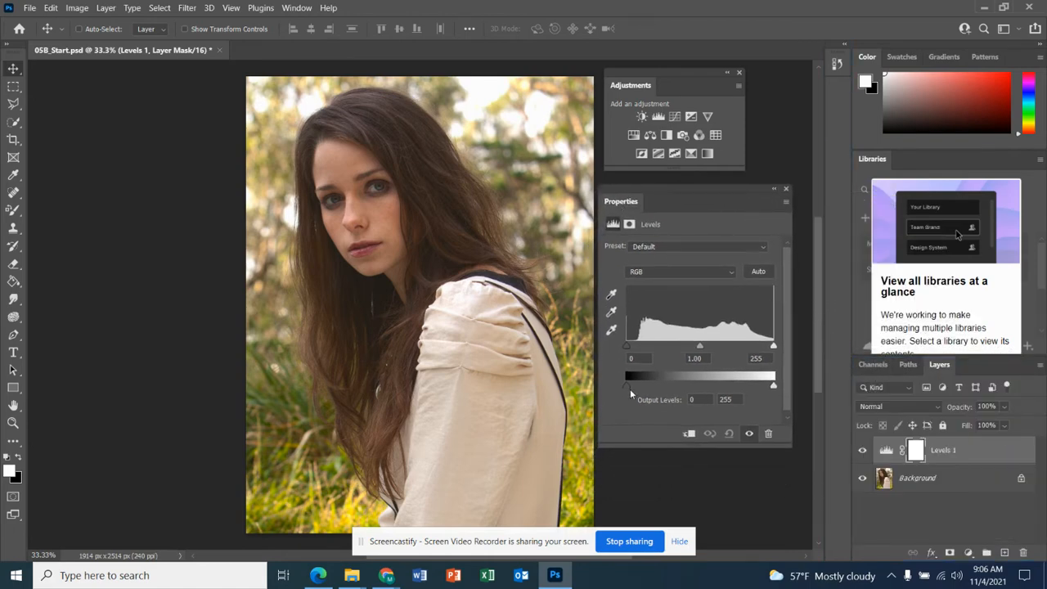
Step: Try out the Levels input sliders on the histogram and reset the midtone input level to 1
{"action": "left_click_drag", "start_coordinate": [630, 384], "coordinate": [628, 347]}
{"action": "left_click_drag", "start_coordinate": [702, 345], "coordinate": [775, 347]}
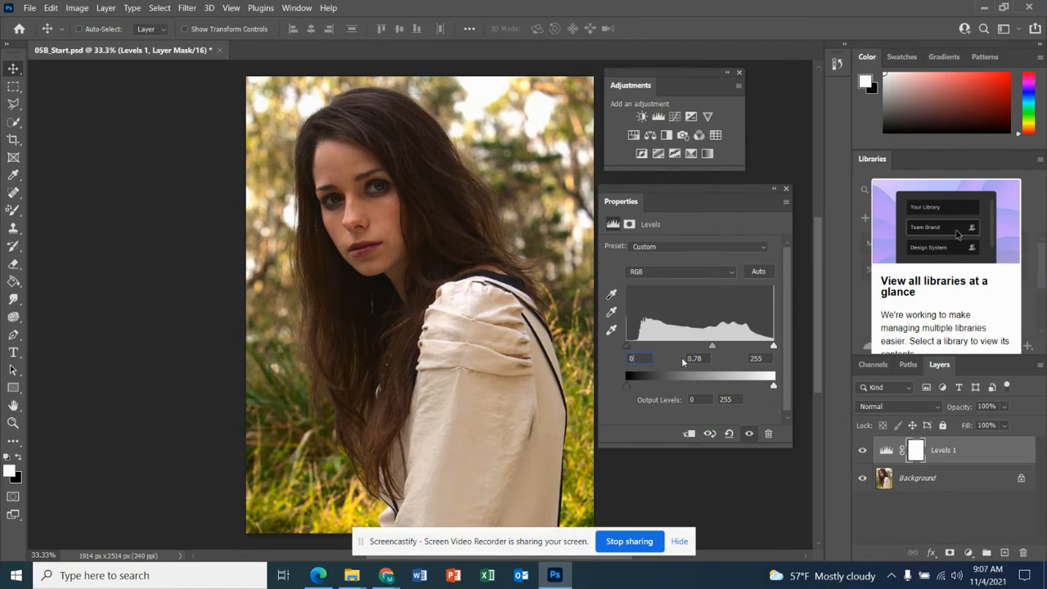
{"action": "left_click", "coordinate": [702, 358]}
{"action": "type", "text": "1"}
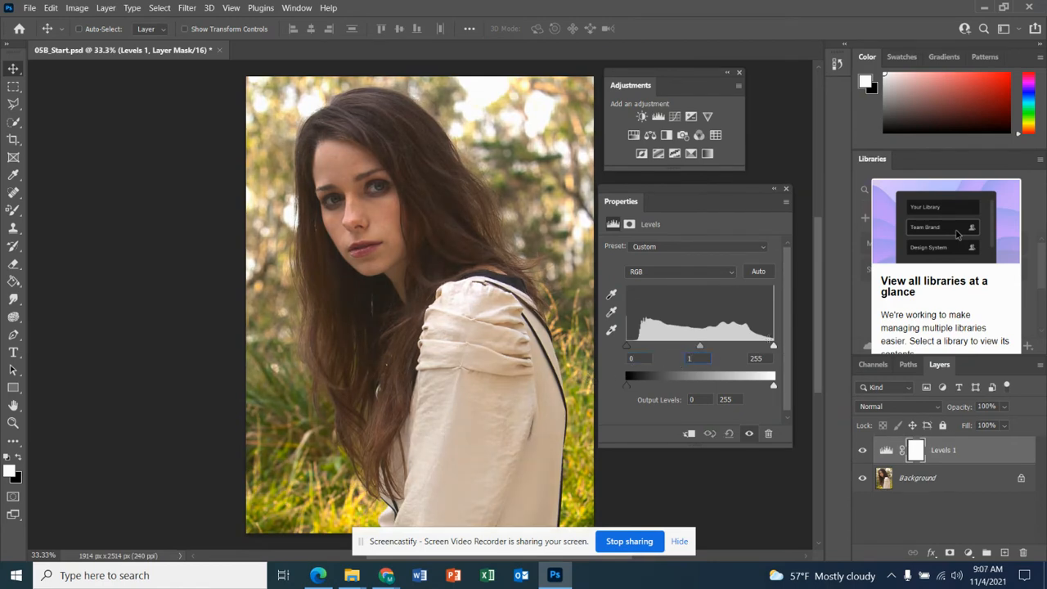
{"action": "left_click", "coordinate": [769, 358]}
Step: Set the Levels shadow input to 24, where the histogram data begins, and the midtone input to 1.18
{"action": "left_click_drag", "start_coordinate": [628, 346], "coordinate": [642, 348]}
{"action": "left_click", "coordinate": [695, 358]}
{"action": "type", "text": "1.18"}
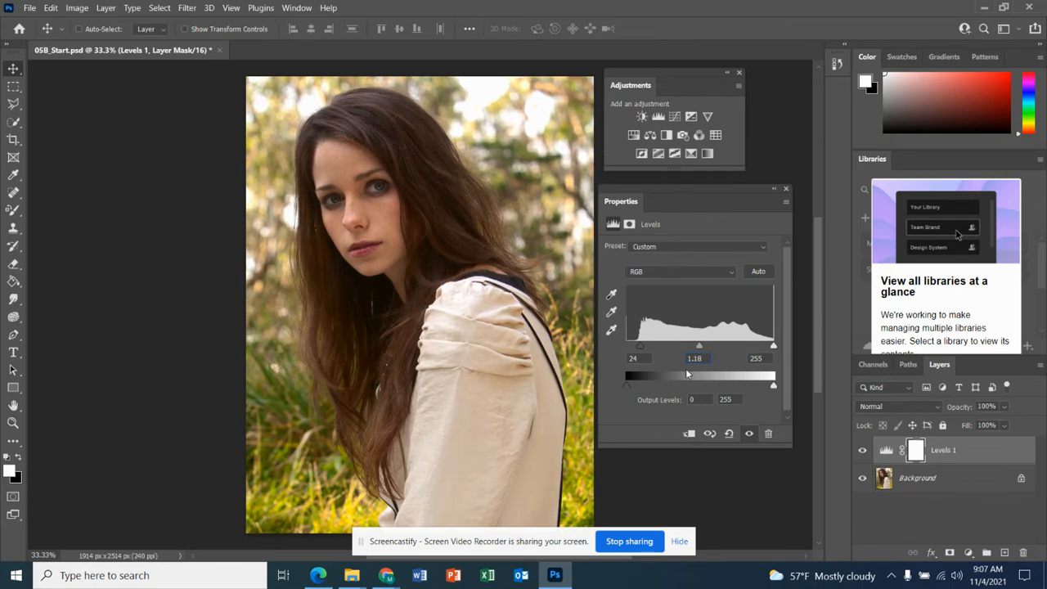
{"action": "key", "text": "Return"}
Step: Compare the portrait before and after the correction by hiding and showing the Levels adjustment layer several times
{"action": "left_click", "coordinate": [862, 450]}
{"action": "left_click", "coordinate": [862, 450]}
{"action": "left_click", "coordinate": [862, 450]}
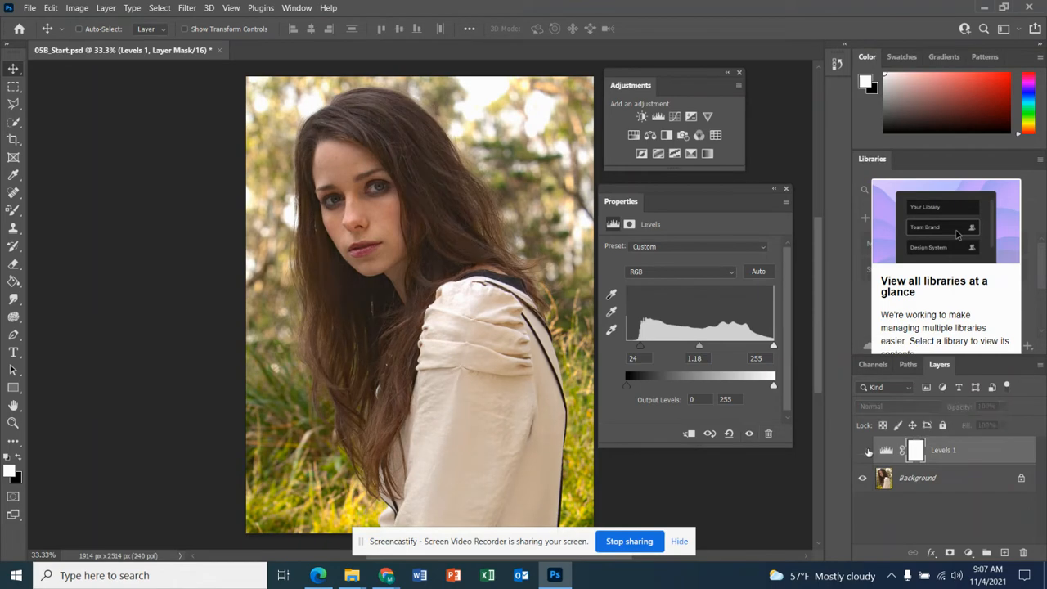
{"action": "left_click", "coordinate": [863, 450]}
{"action": "left_click", "coordinate": [862, 450]}
{"action": "left_click", "coordinate": [862, 450]}
{"action": "left_click", "coordinate": [862, 450]}
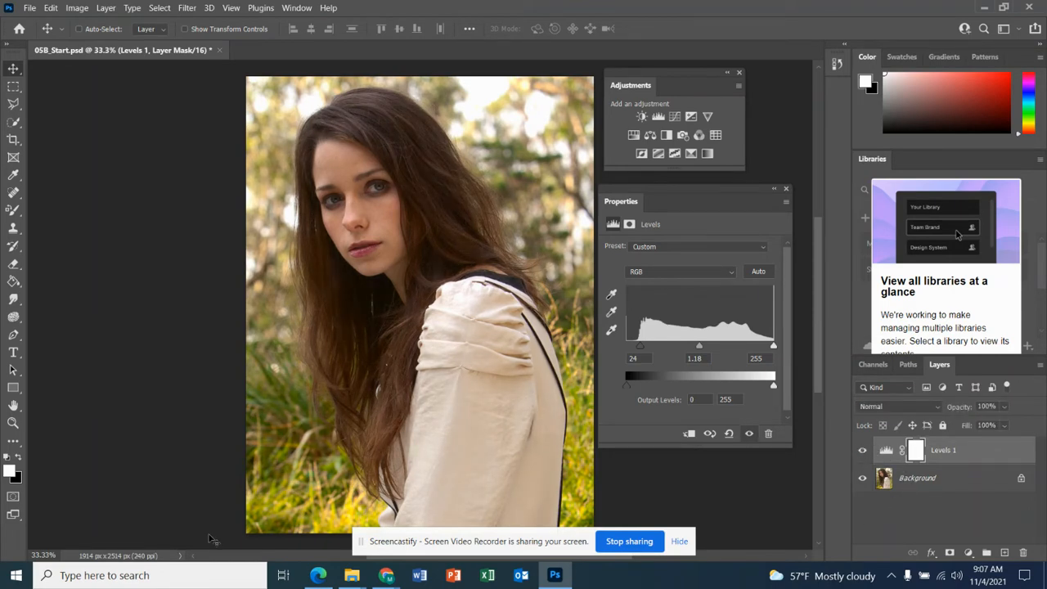
Step: Read the textbook section on using the Healing Brush tools to remove blemishes, and return to Photoshop
{"action": "left_click", "coordinate": [319, 575]}
{"action": "scroll", "coordinate": [419, 463], "scroll_direction": "down", "scroll_amount": 5}
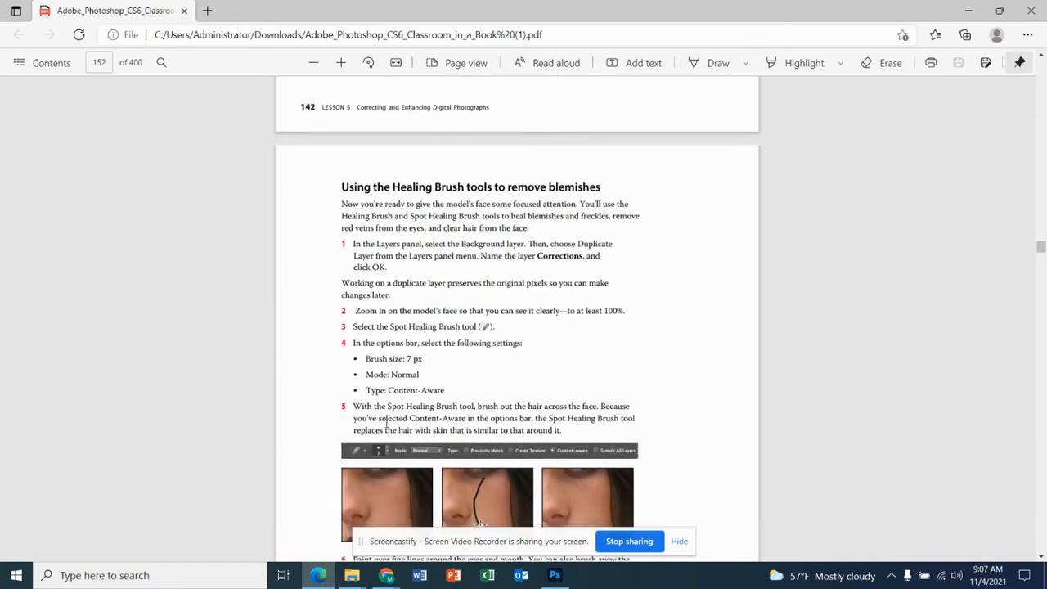
{"action": "scroll", "coordinate": [373, 268], "scroll_direction": "down", "scroll_amount": 2}
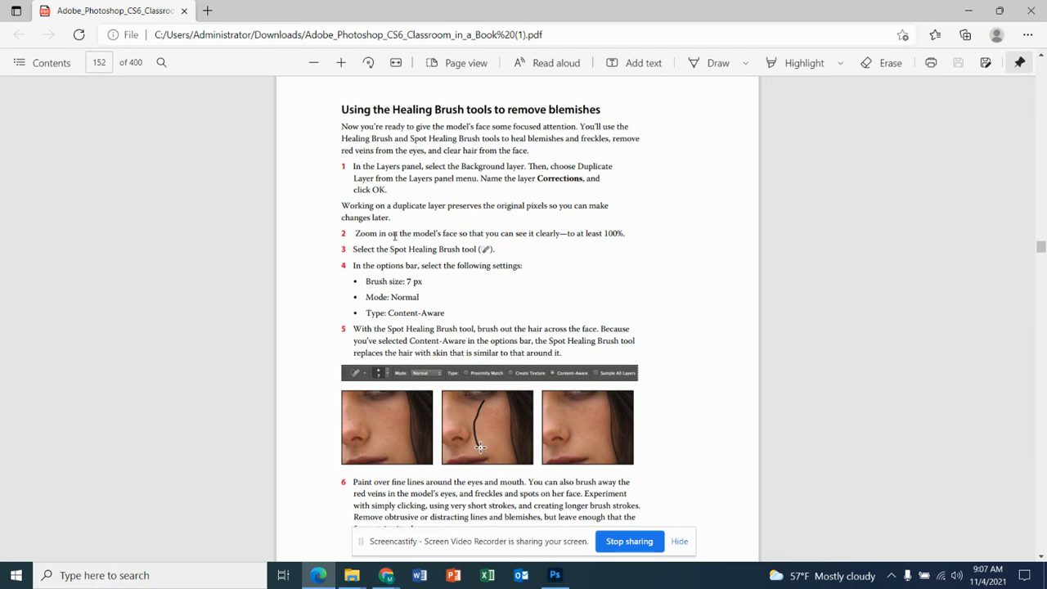
{"action": "scroll", "coordinate": [395, 236], "scroll_direction": "down", "scroll_amount": 5}
{"action": "scroll", "coordinate": [701, 229], "scroll_direction": "up", "scroll_amount": 4}
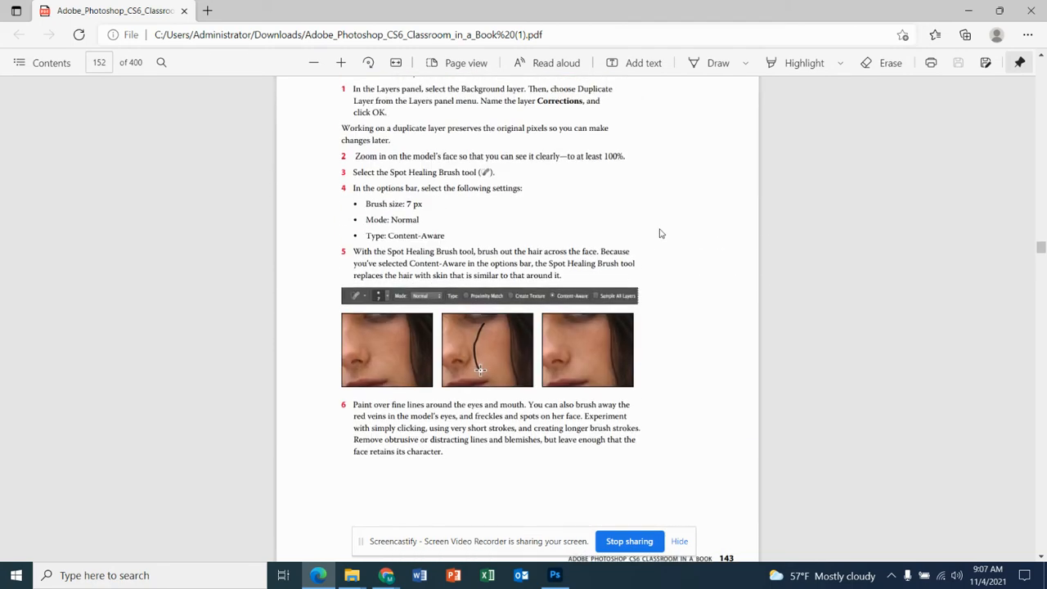
{"action": "scroll", "coordinate": [661, 234], "scroll_direction": "up", "scroll_amount": 2}
{"action": "scroll", "coordinate": [608, 237], "scroll_direction": "down", "scroll_amount": 1}
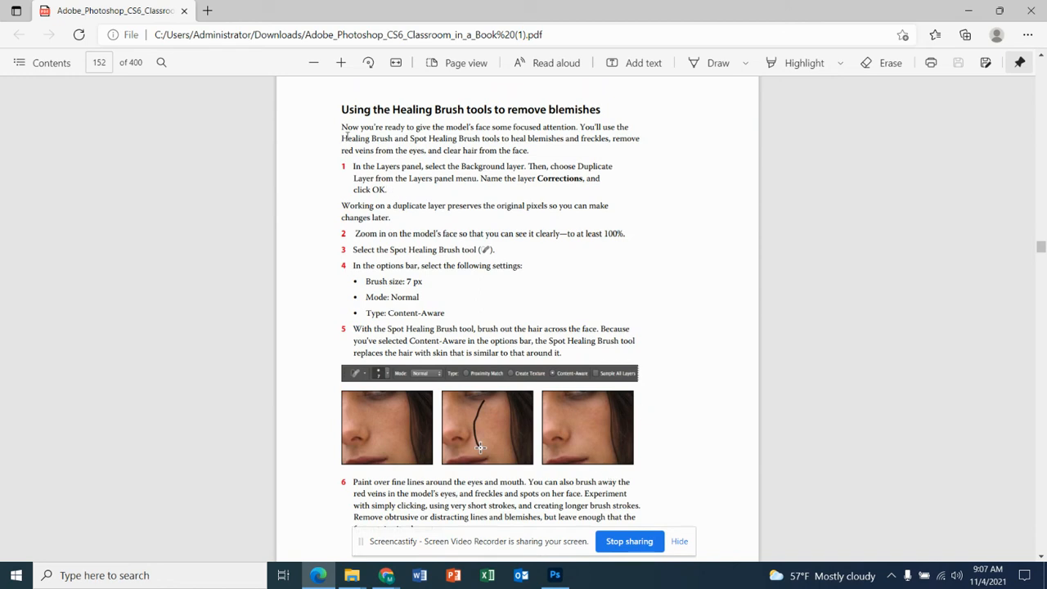
{"action": "left_click", "coordinate": [555, 574]}
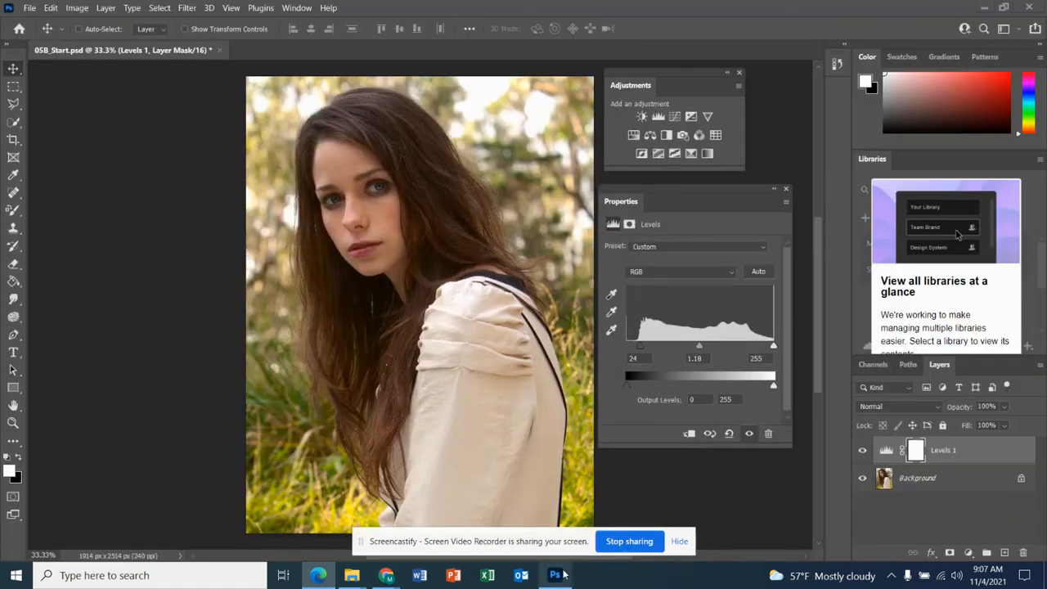
Step: Duplicate the Background layer under its default name and delete the copy
{"action": "left_click", "coordinate": [898, 489]}
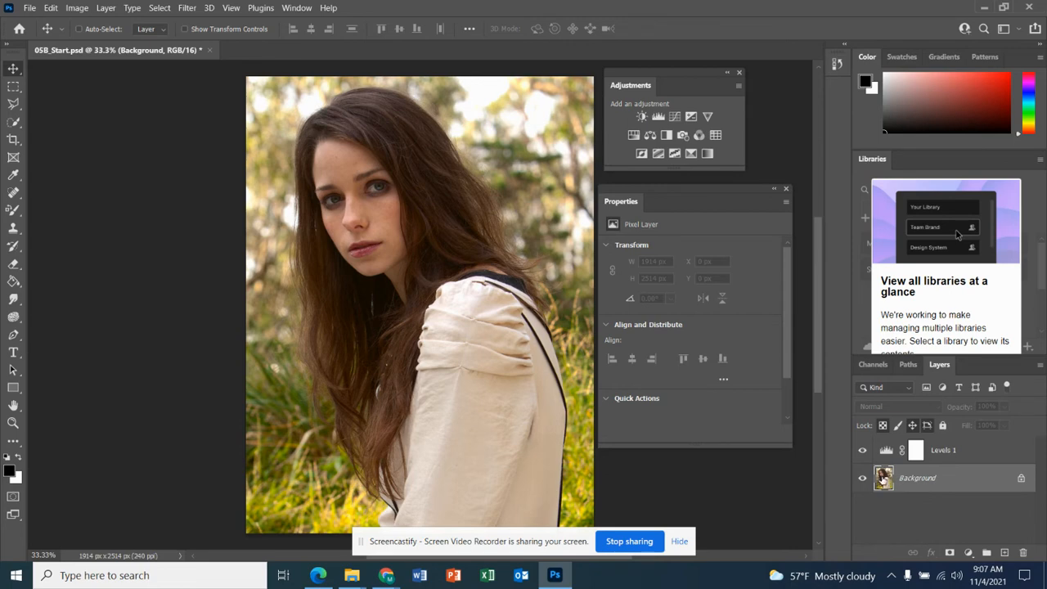
{"action": "left_click_drag", "start_coordinate": [884, 478], "coordinate": [1005, 552]}
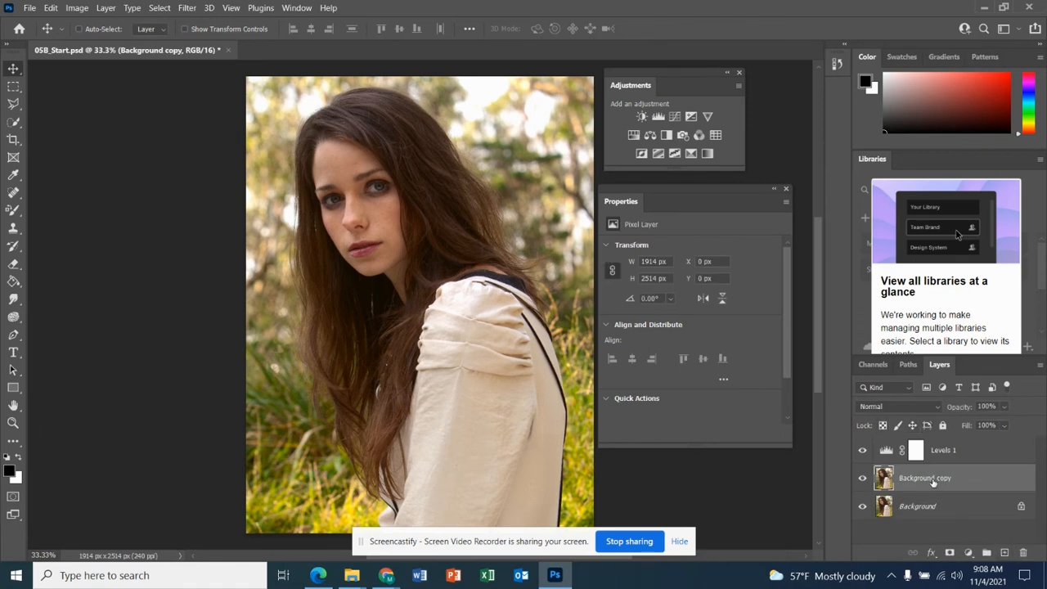
{"action": "key", "text": "Delete"}
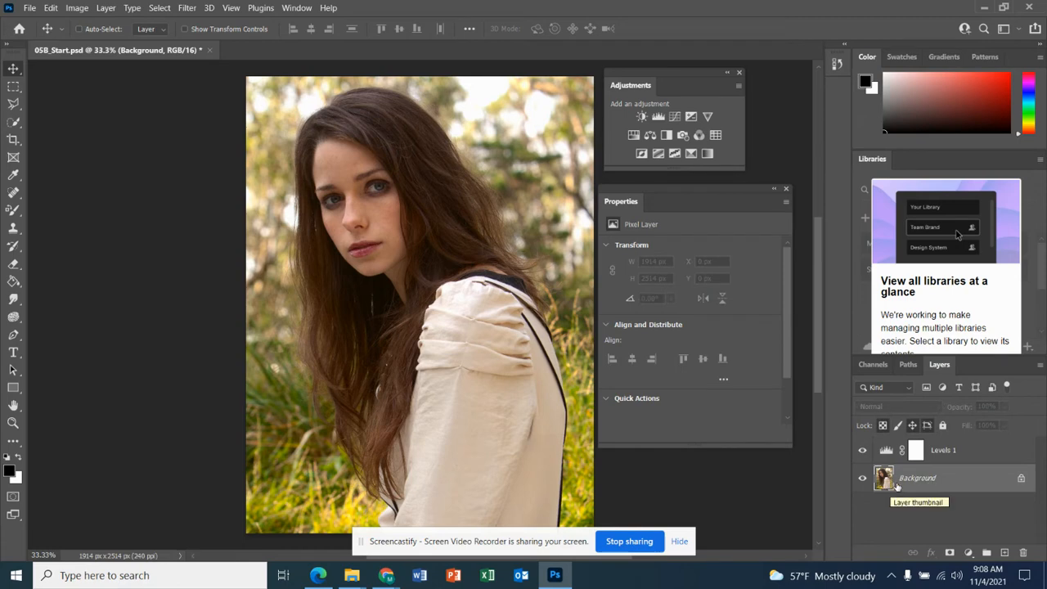
Step: Duplicate the Background layer within 05B_Start.psd under the name given in the textbook, Corrections
{"action": "left_click", "coordinate": [105, 8]}
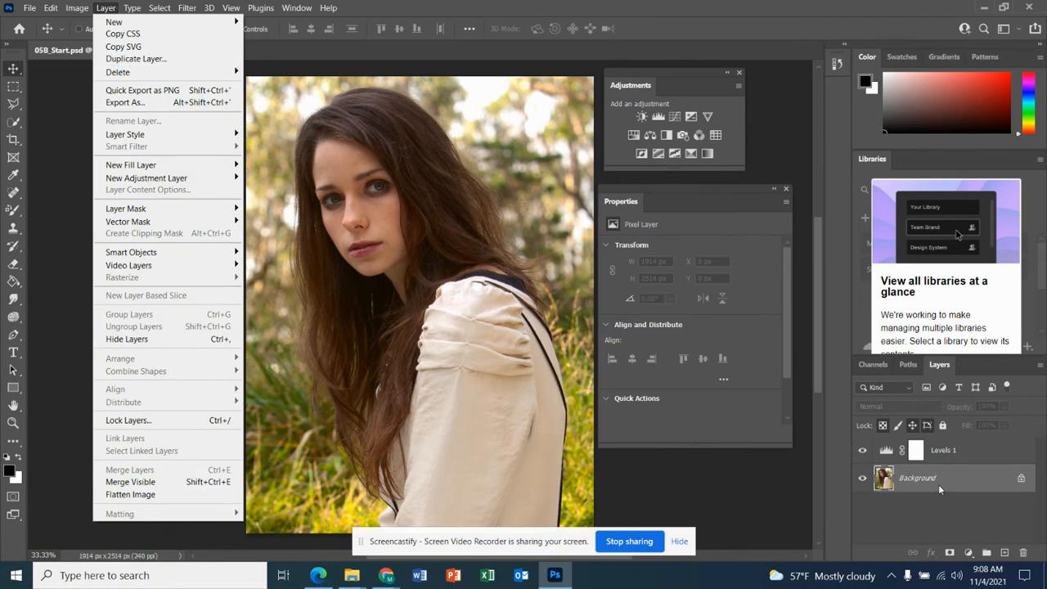
{"action": "left_click", "coordinate": [148, 63]}
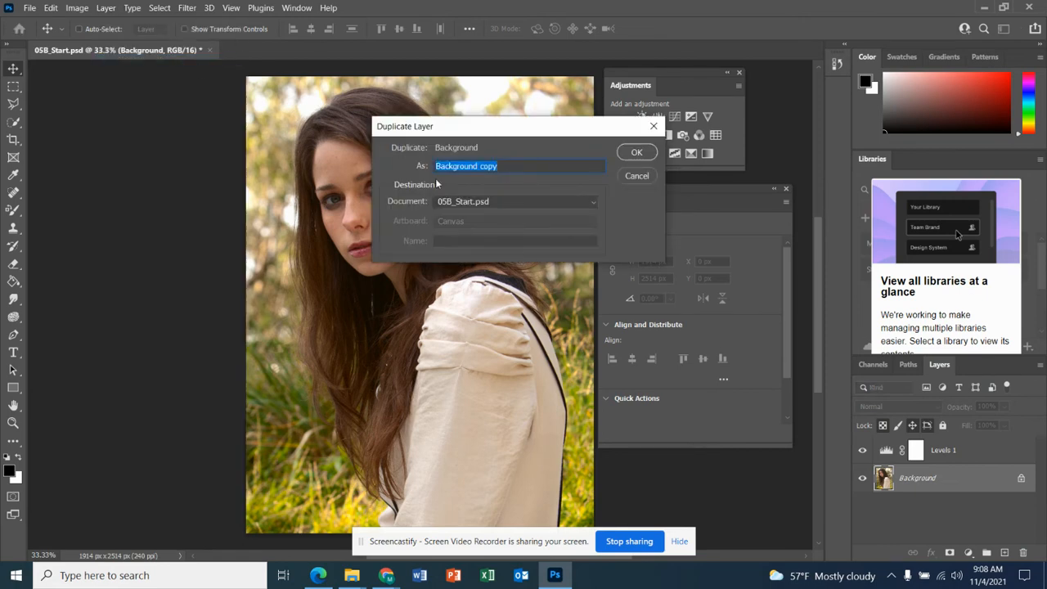
{"action": "left_click", "coordinate": [318, 575]}
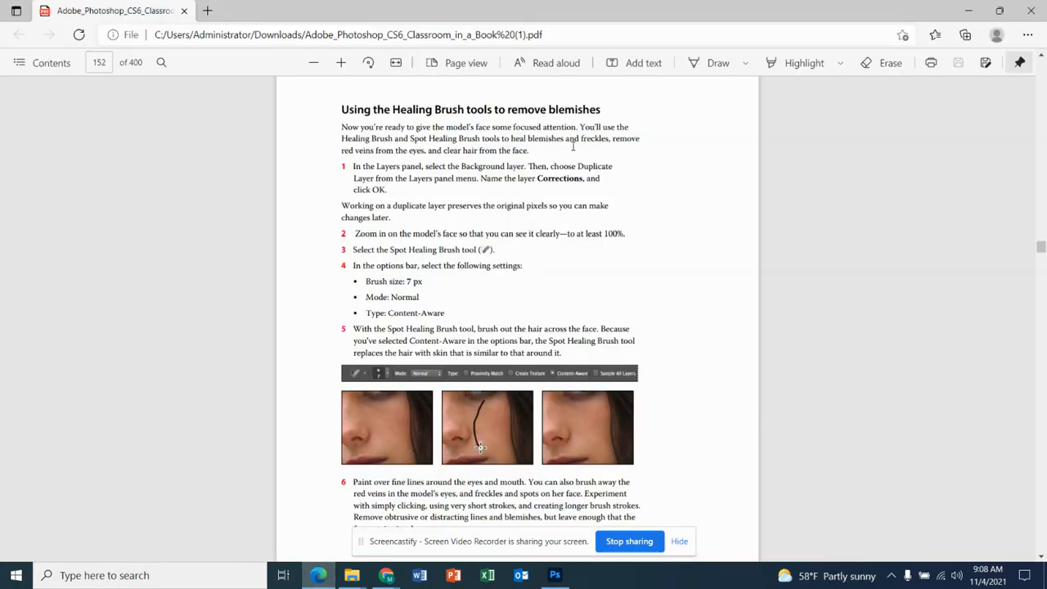
{"action": "left_click_drag", "start_coordinate": [534, 178], "coordinate": [584, 180]}
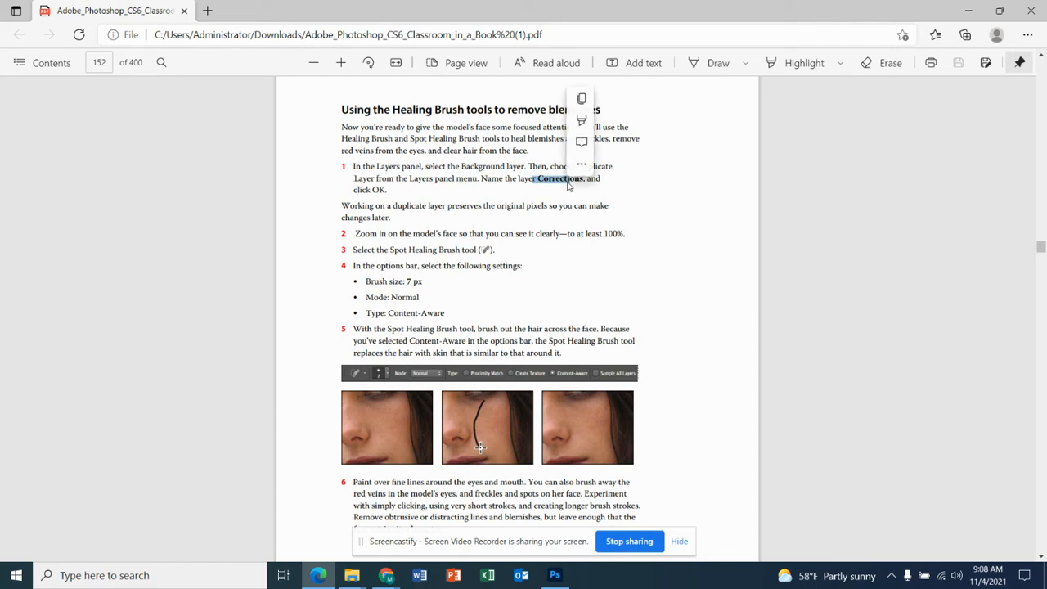
{"action": "left_click", "coordinate": [499, 200]}
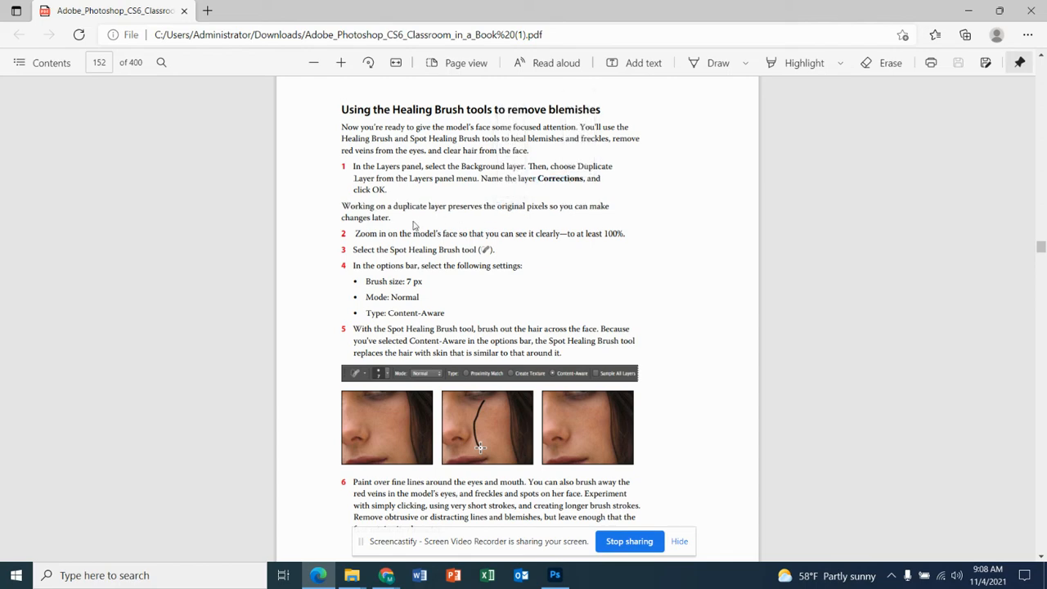
{"action": "key", "text": "alt+Tab"}
{"action": "left_click_drag", "start_coordinate": [505, 166], "coordinate": [347, 145]}
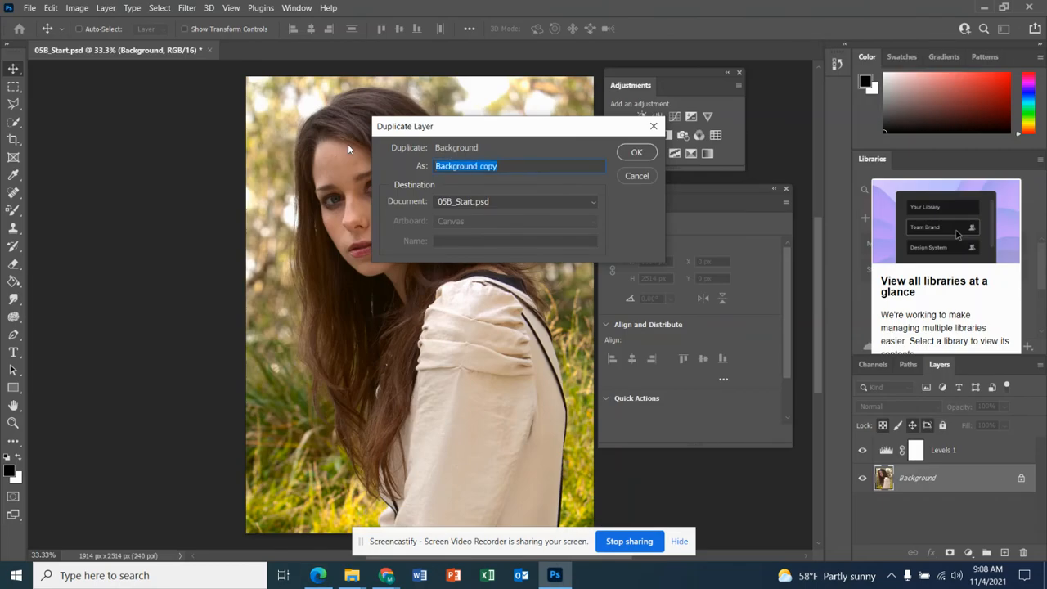
{"action": "type", "text": "Corrections"}
{"action": "left_click", "coordinate": [635, 153]}
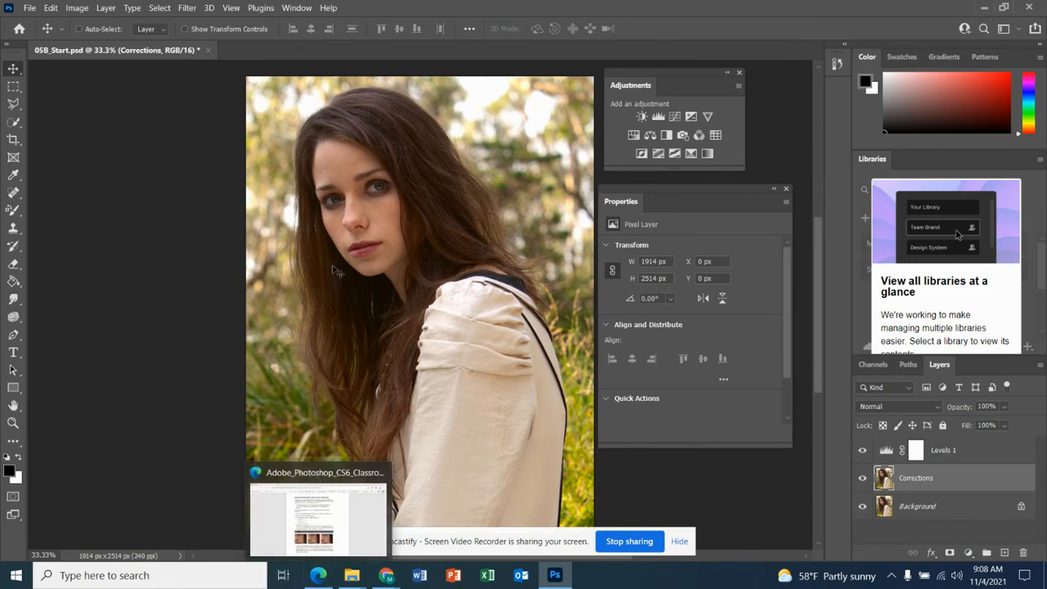
Step: Zoom in on the model's face to about 170%, and check the textbook's Spot Healing Brush instructions
{"action": "left_click", "coordinate": [13, 422]}
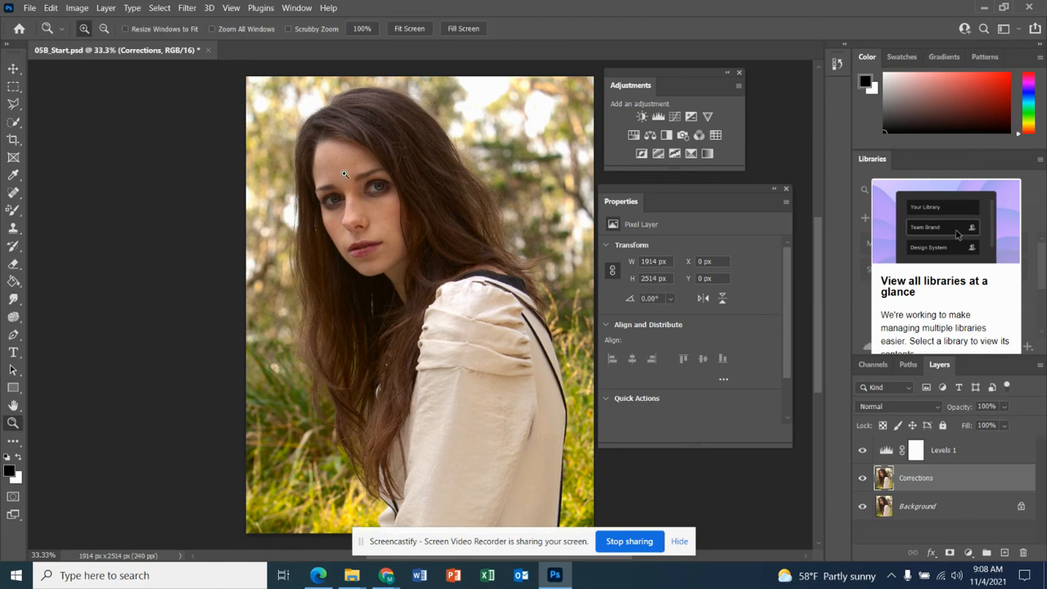
{"action": "left_click_drag", "start_coordinate": [346, 168], "coordinate": [412, 262]}
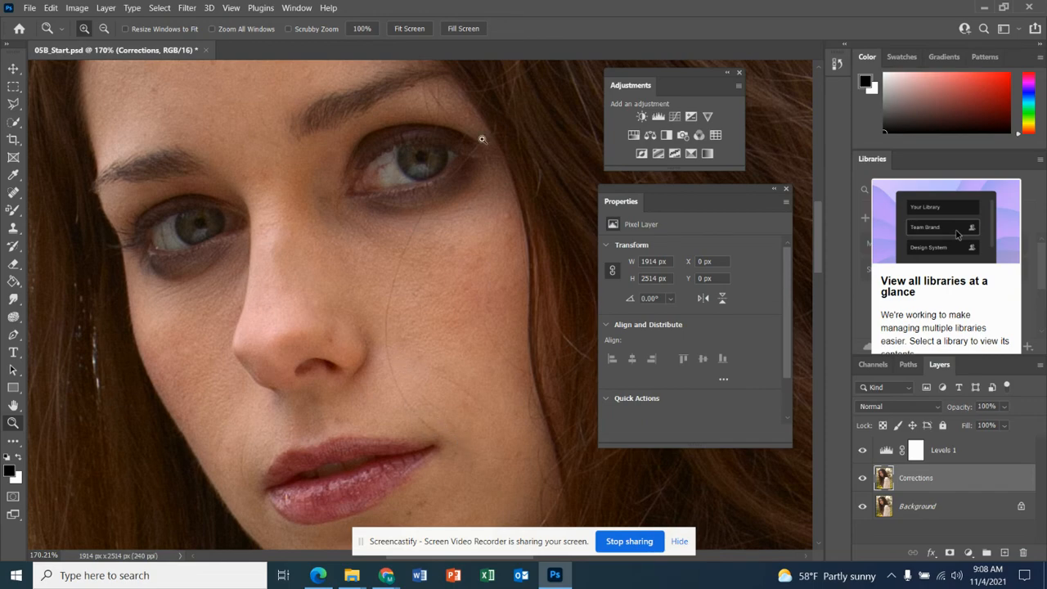
{"action": "left_click", "coordinate": [325, 581]}
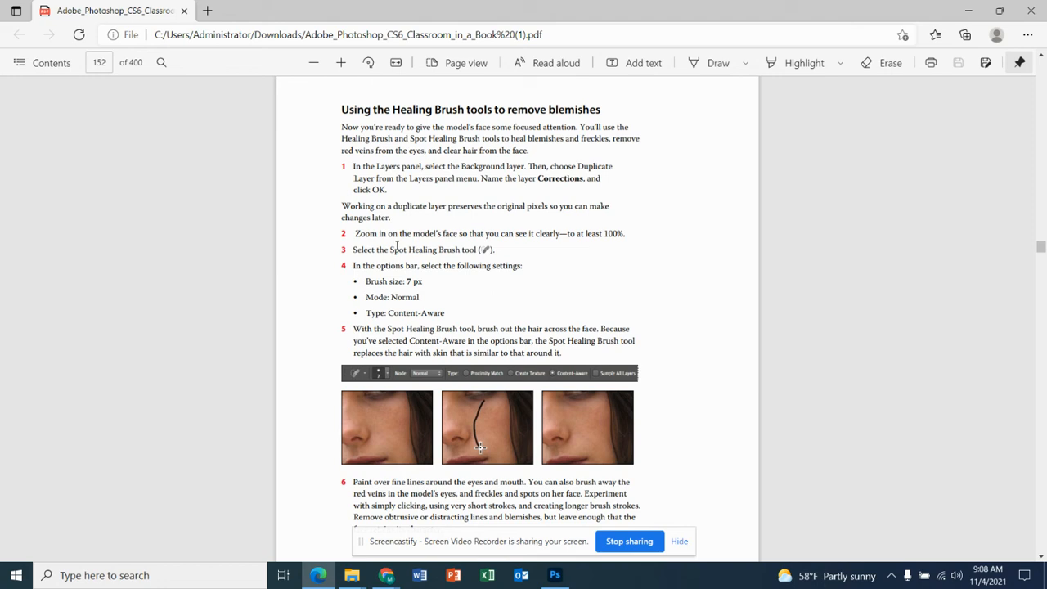
Step: Check the textbook's Spot Healing Brush settings and blemish instructions, then switch to Photoshop and activate the Spot Healing Brush tool
{"action": "scroll", "coordinate": [411, 268], "scroll_direction": "down", "scroll_amount": 2}
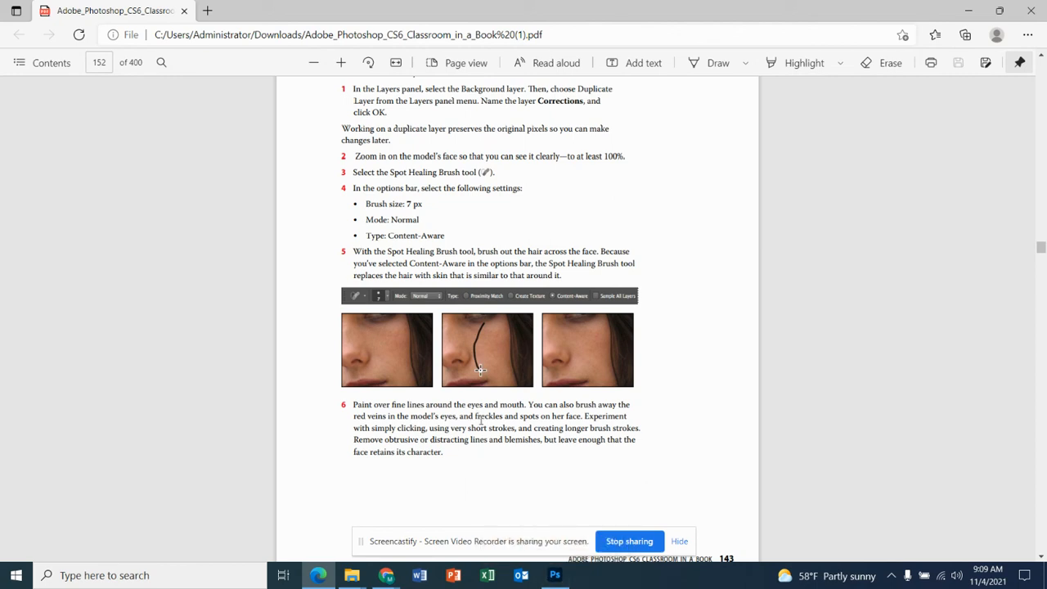
{"action": "left_click", "coordinate": [555, 575]}
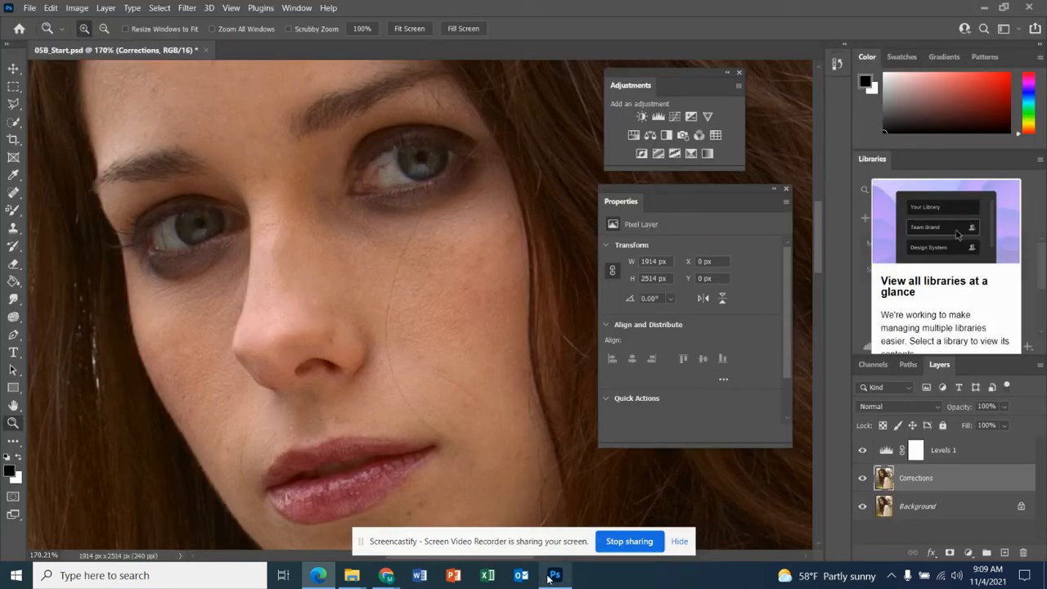
{"action": "left_click", "coordinate": [13, 192]}
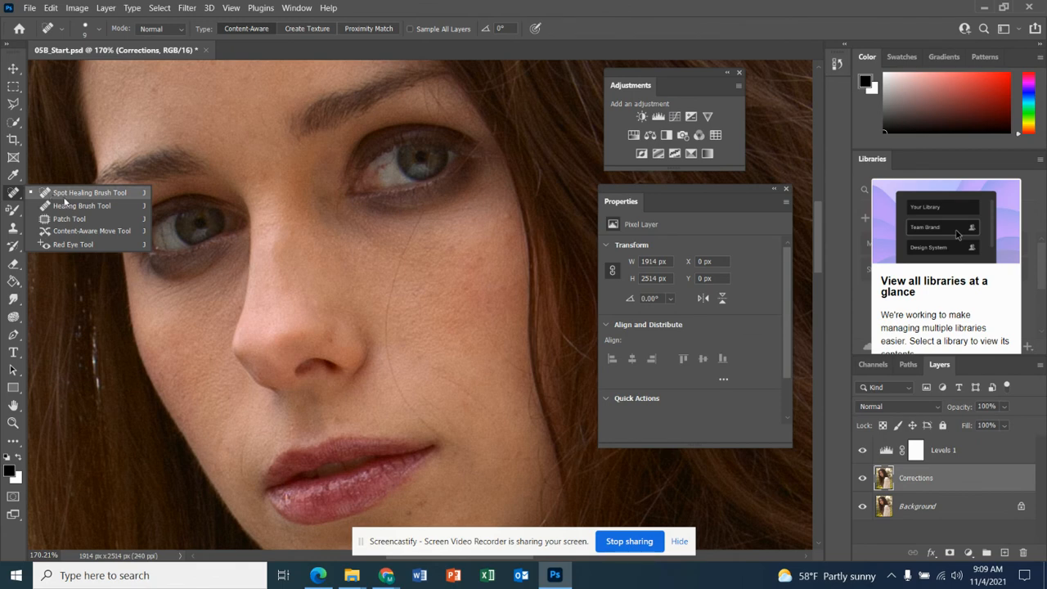
{"action": "left_click", "coordinate": [14, 176]}
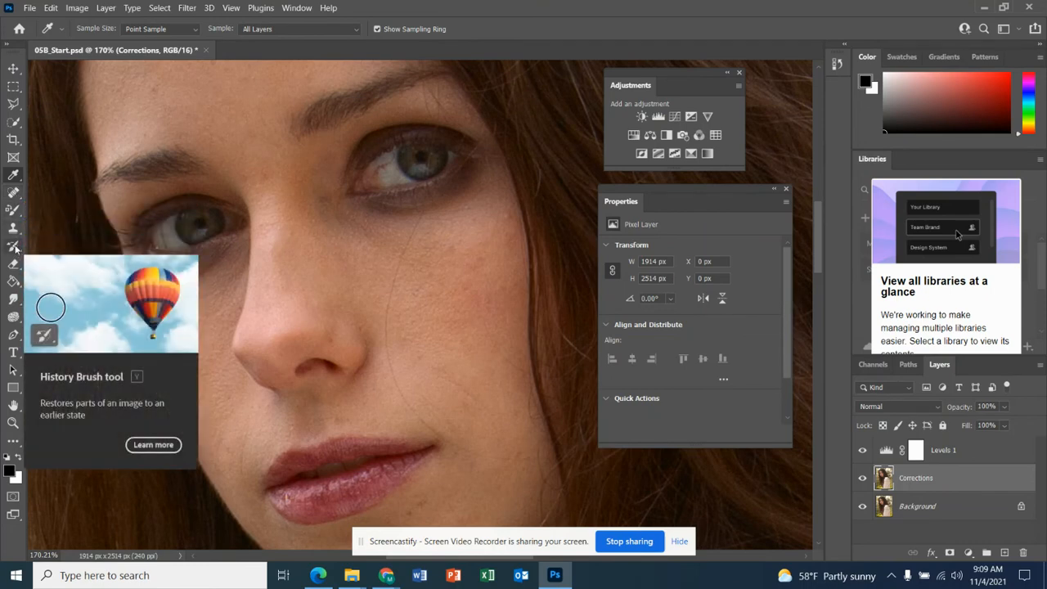
{"action": "left_click", "coordinate": [17, 196]}
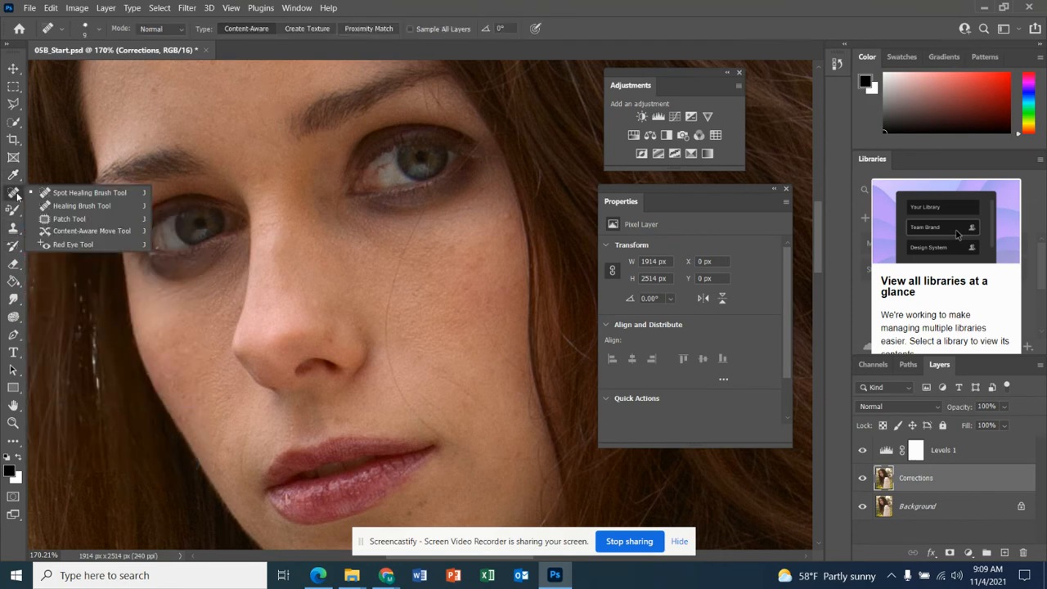
{"action": "left_click", "coordinate": [73, 193]}
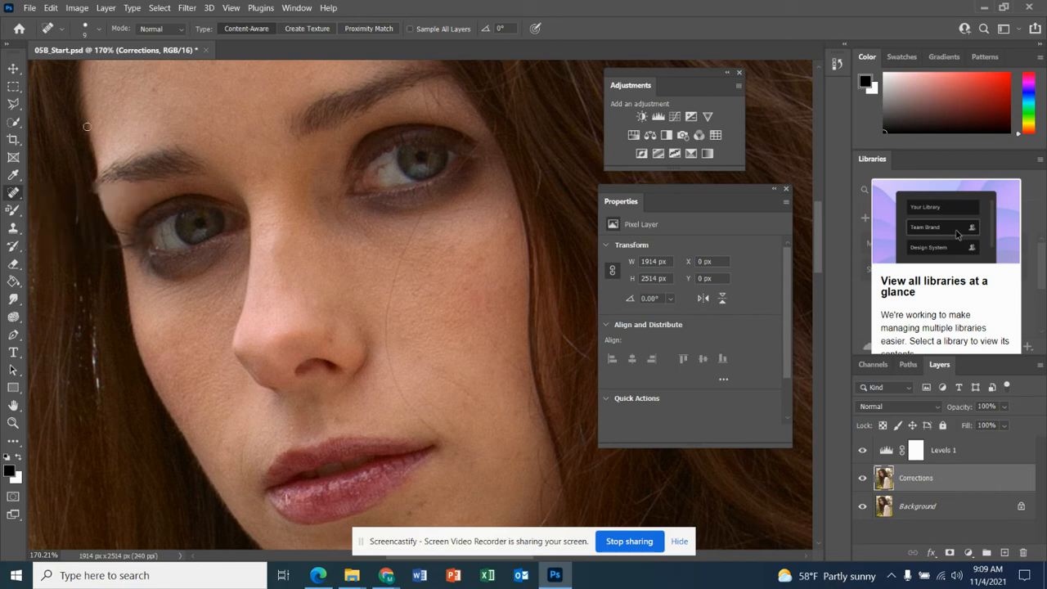
Step: Set the Spot Healing Brush size to 7 px and brush out the stray hair across the model's cheek on the Corrections layer
{"action": "left_click", "coordinate": [99, 31]}
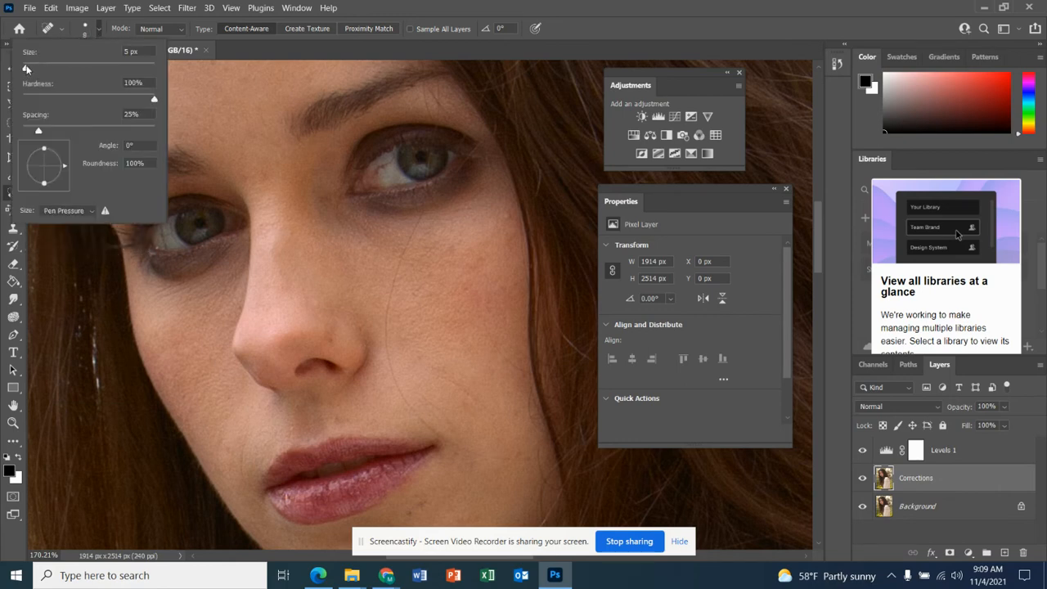
{"action": "left_click_drag", "start_coordinate": [30, 69], "coordinate": [28, 69]}
{"action": "left_click", "coordinate": [125, 52]}
{"action": "type", "text": "7"}
{"action": "left_click", "coordinate": [238, 28]}
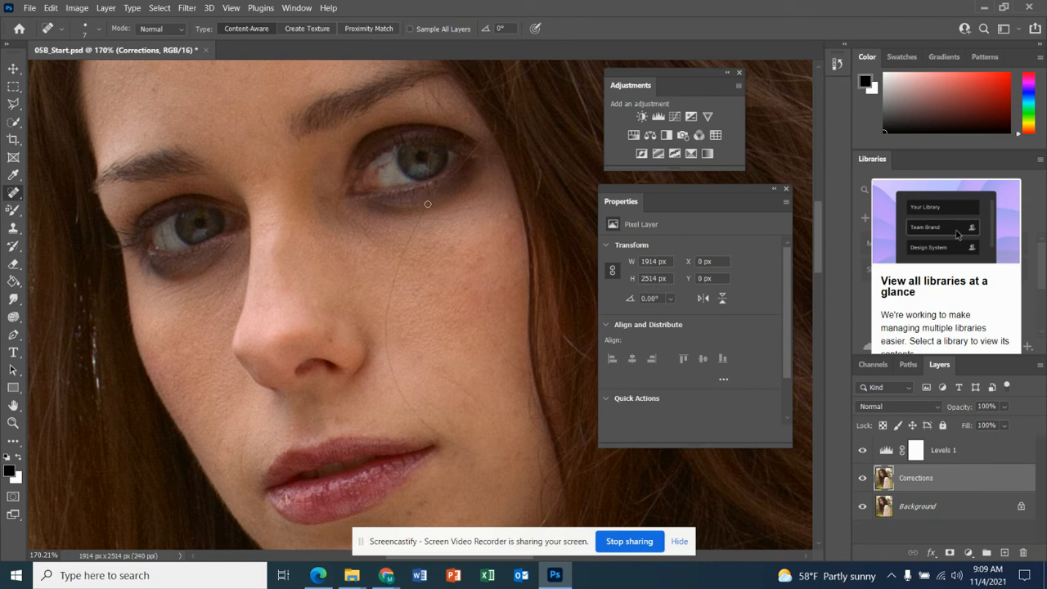
{"action": "mouse_move", "coordinate": [425, 208]}
{"action": "left_mouse_down"}
{"action": "mouse_move", "coordinate": [387, 308]}
{"action": "mouse_move", "coordinate": [395, 384]}
{"action": "mouse_move", "coordinate": [441, 437]}
{"action": "mouse_move", "coordinate": [532, 459]}
{"action": "left_mouse_up"}
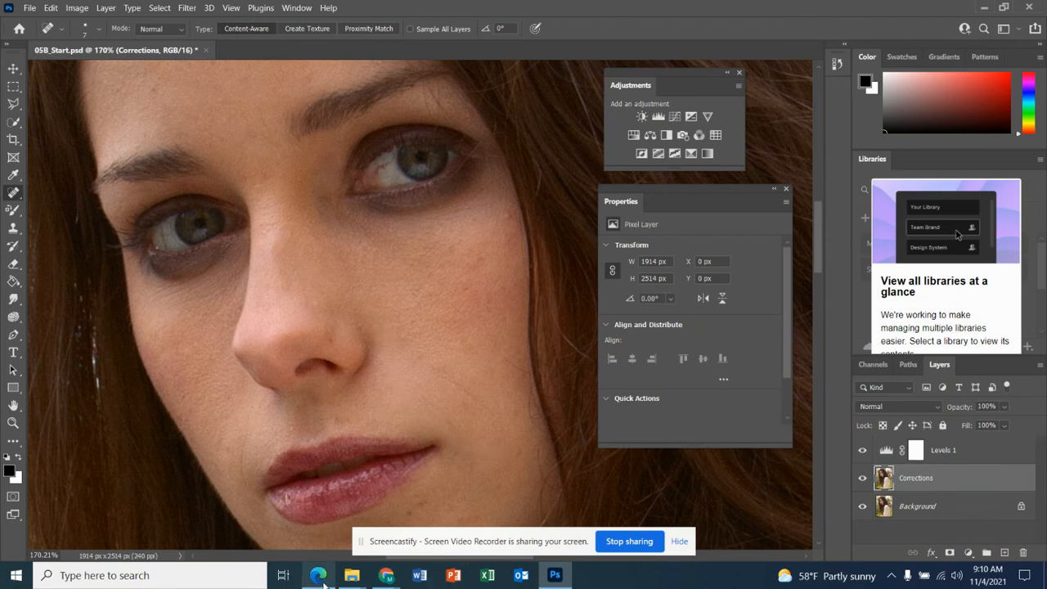
Step: Read the textbook steps on painting over fine lines and healing the dark makeup under the eyes, and return to Photoshop
{"action": "left_click", "coordinate": [323, 582]}
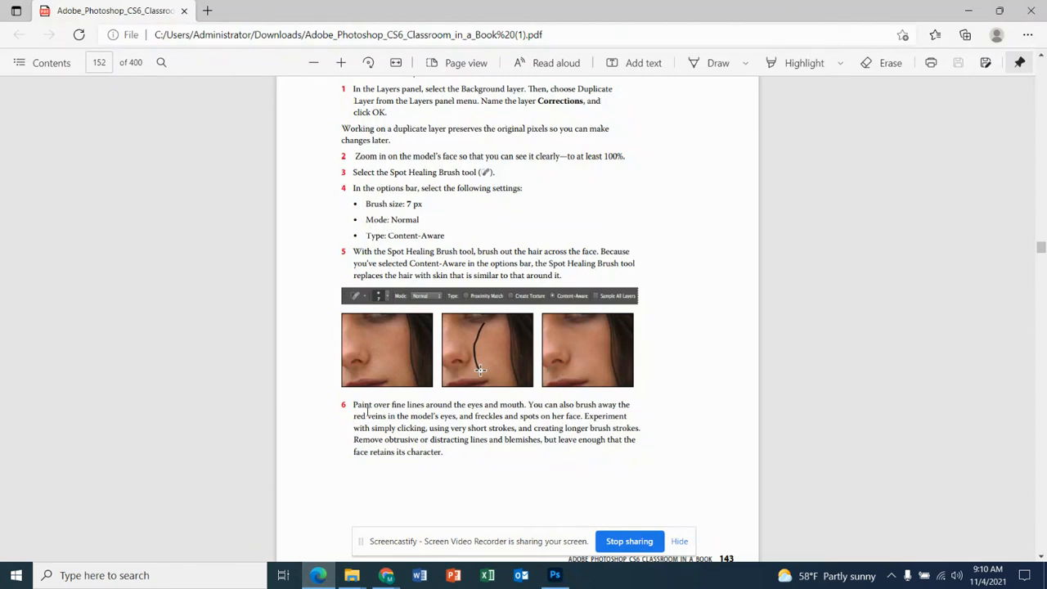
{"action": "scroll", "coordinate": [335, 444], "scroll_direction": "down", "scroll_amount": 2}
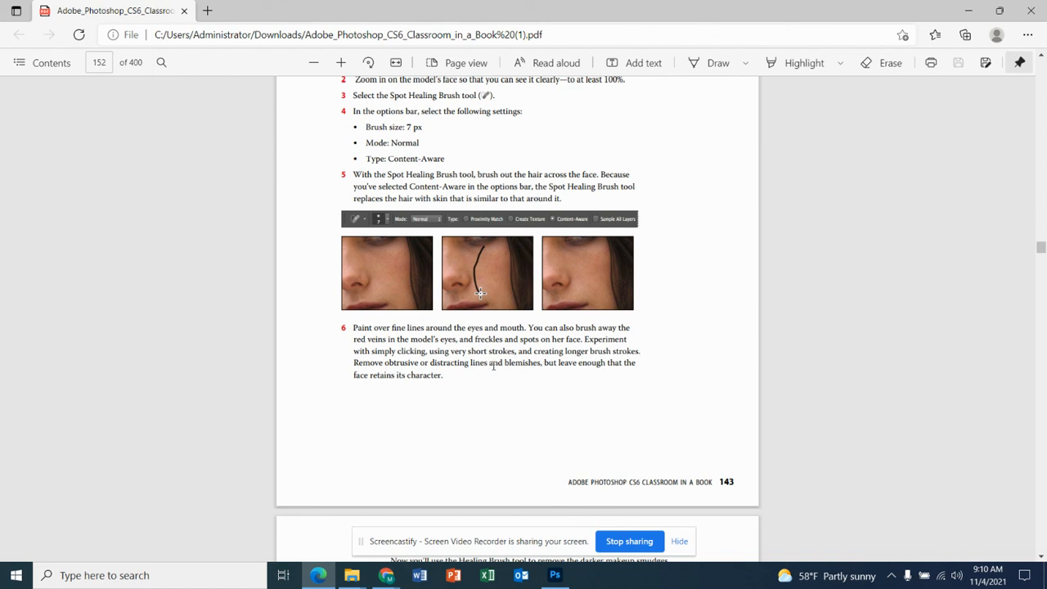
{"action": "scroll", "coordinate": [358, 380], "scroll_direction": "down", "scroll_amount": 1}
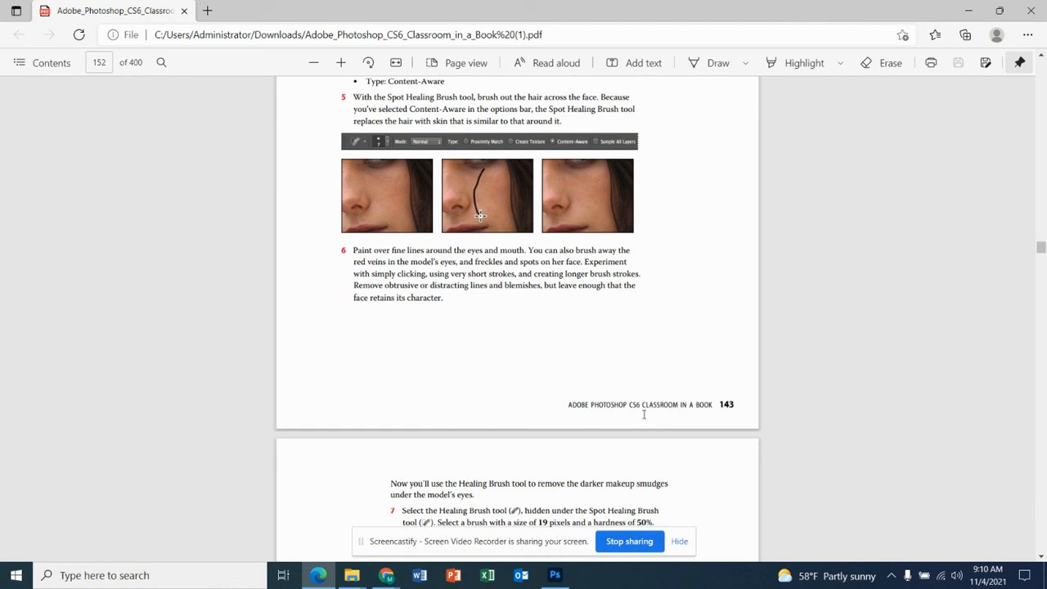
{"action": "scroll", "coordinate": [692, 401], "scroll_direction": "down", "scroll_amount": 5}
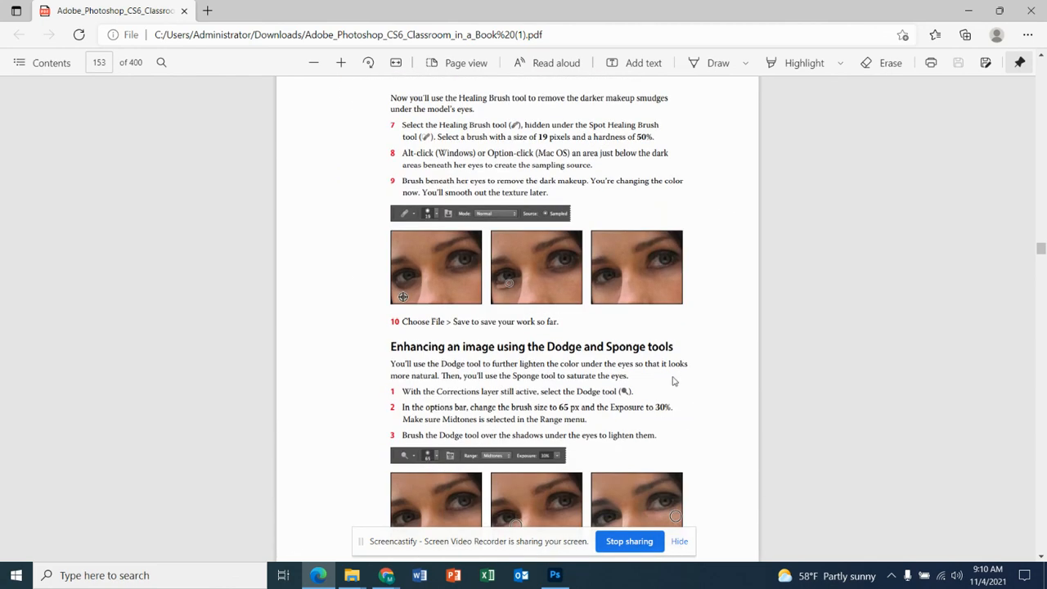
{"action": "left_click", "coordinate": [555, 575]}
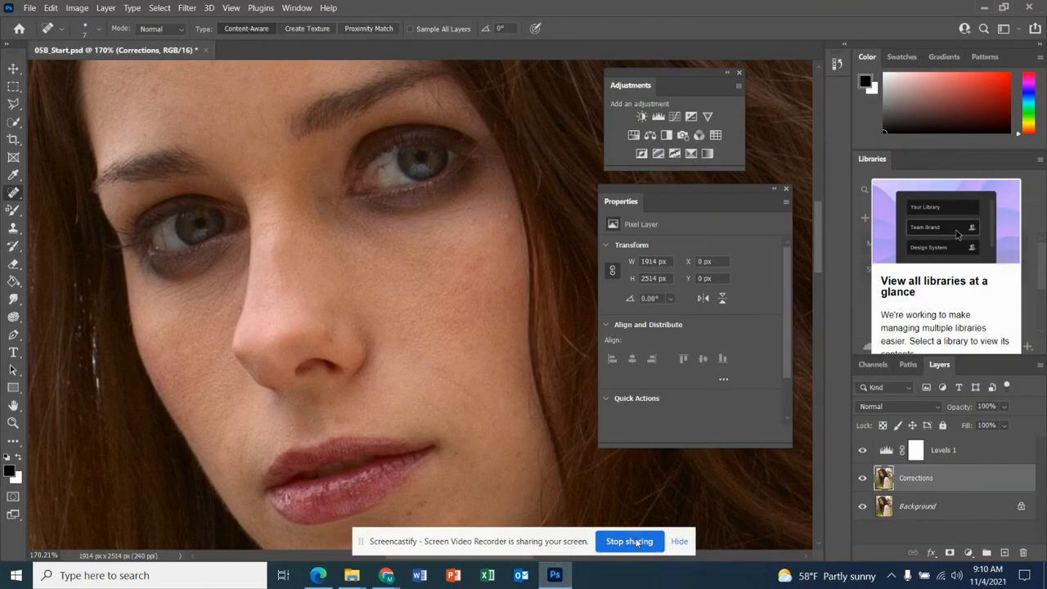